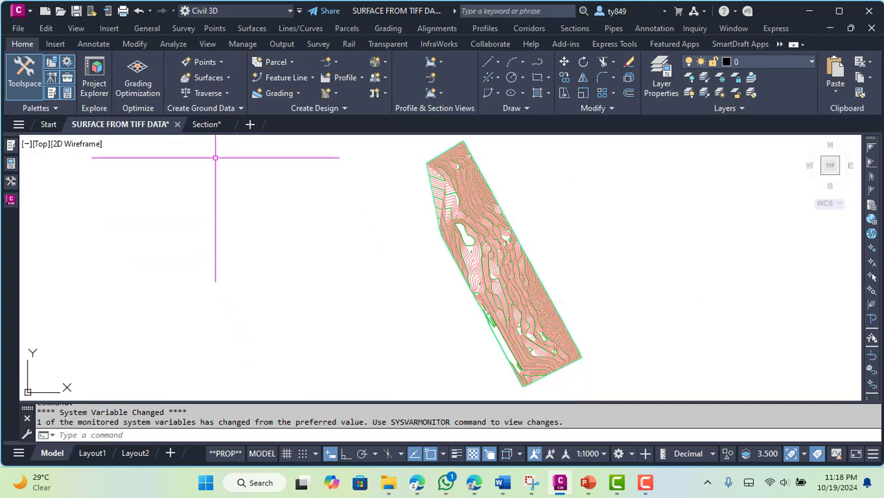
Switch to the Section drawing and dismiss the Internet Download Manager warning
left_click(205, 123)
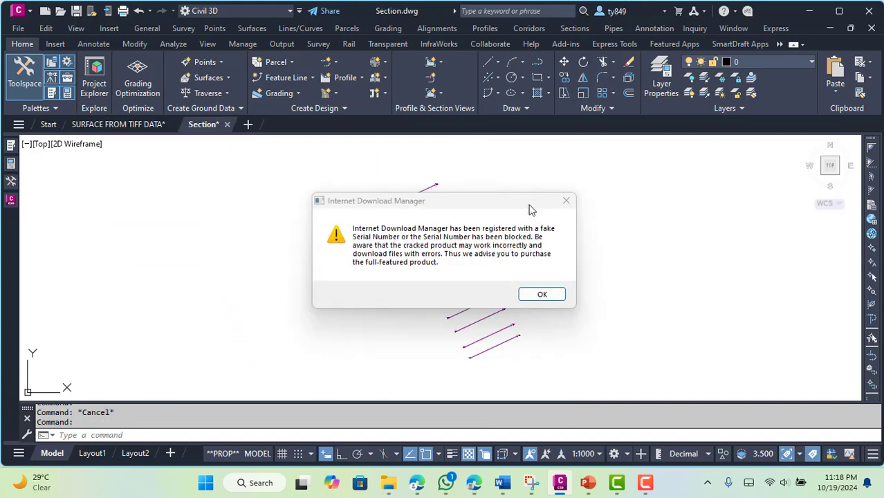
left_click(566, 201)
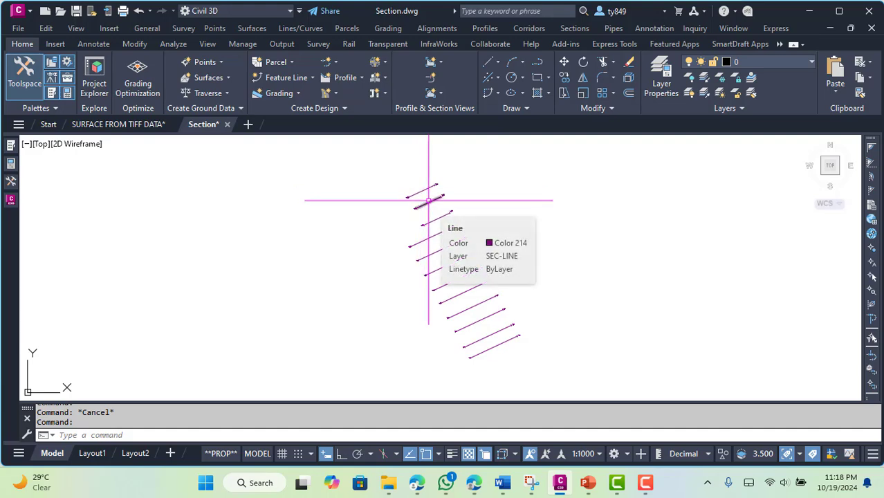
Examine the section lines, their end marks and the small separate object south of them
scroll(477, 339, "up", 4)
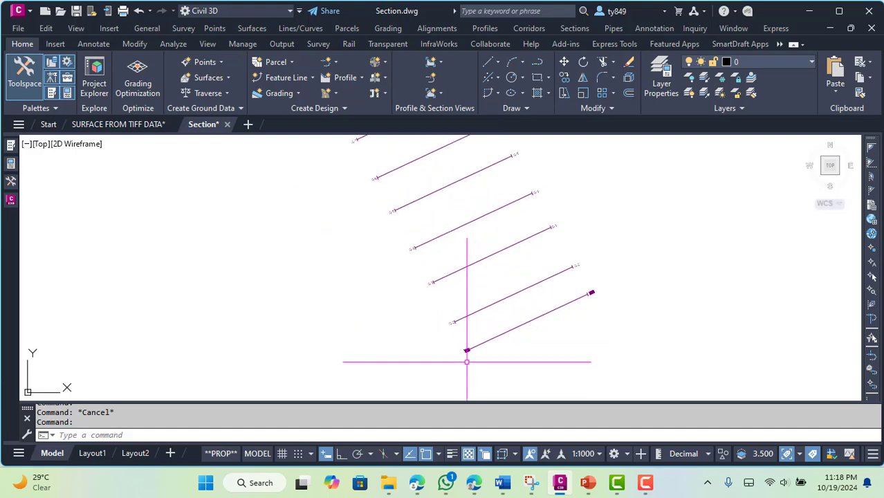
scroll(415, 332, "down", 2)
scroll(489, 302, "down", 9)
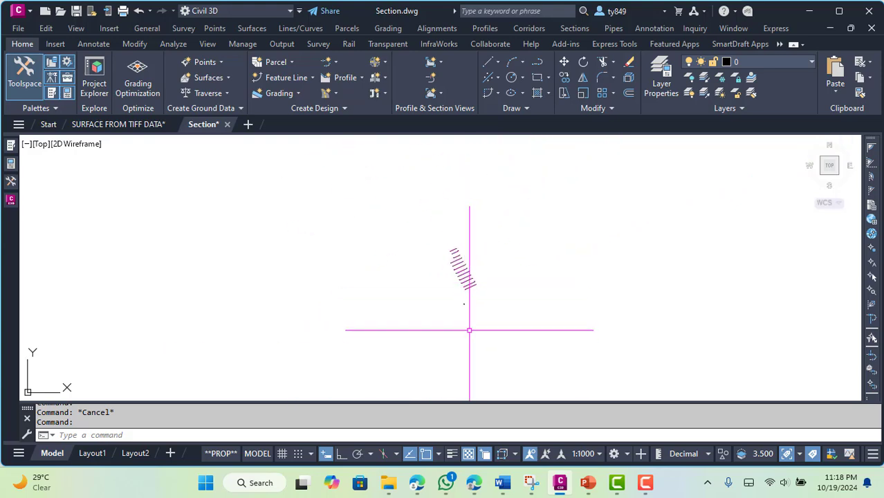
scroll(470, 311, "up", 12)
scroll(430, 320, "down", 7)
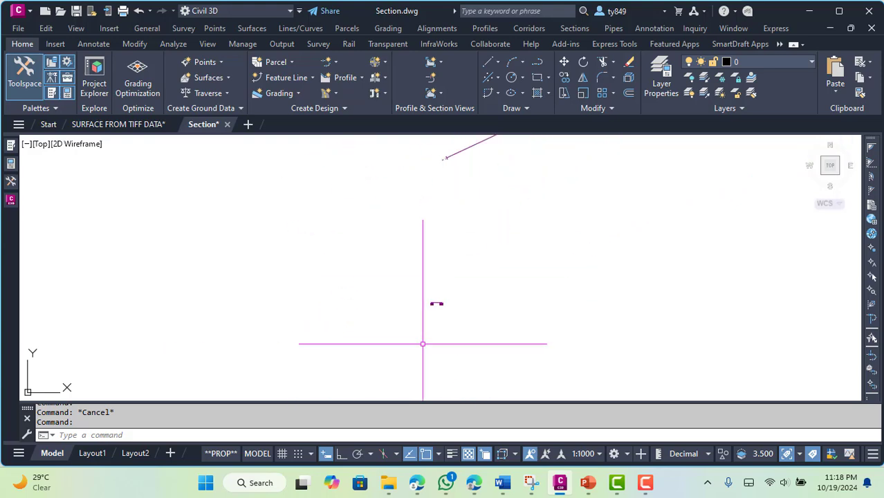
scroll(435, 320, "down", 5)
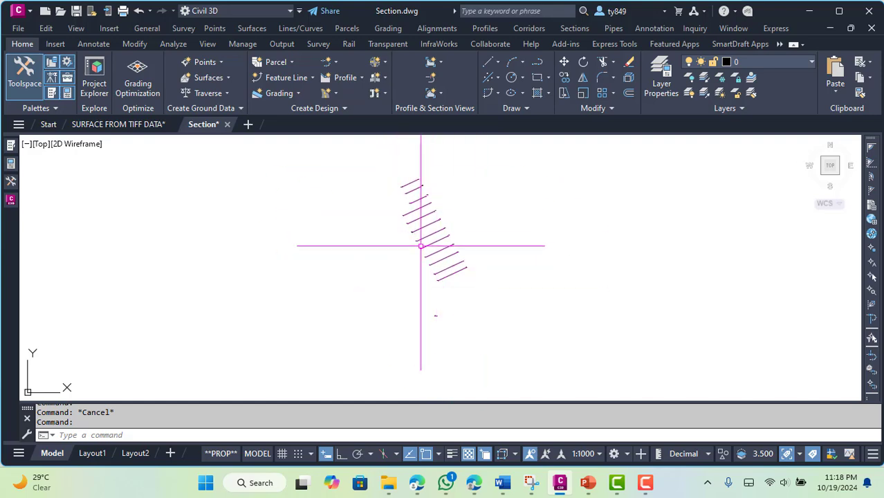
middle_click_drag(439, 268, 457, 289)
scroll(449, 284, "up", 4)
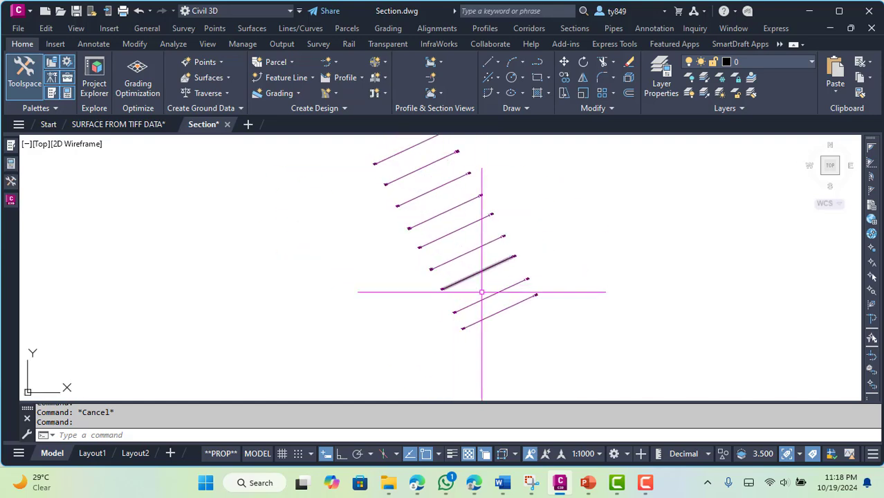
middle_click_drag(563, 319, 570, 347)
scroll(571, 348, "down", 2)
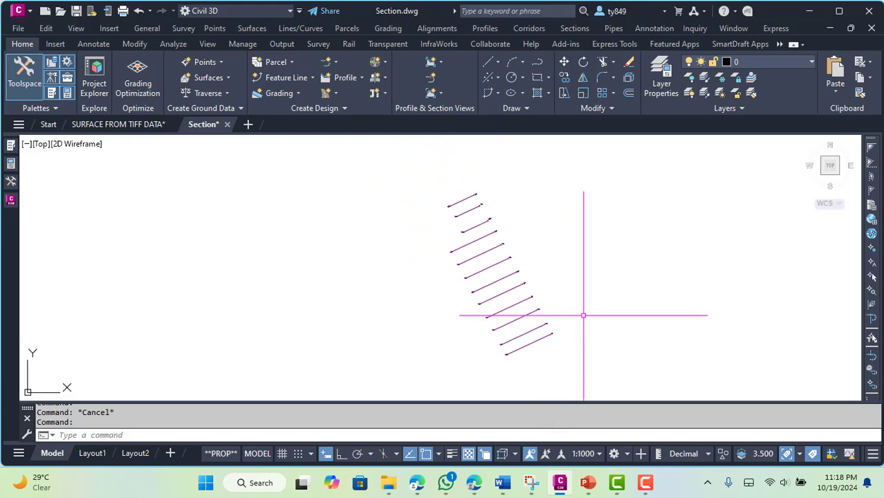
Convert all twelve section lines to polylines using PEDIT with the Multiple option
type("E")
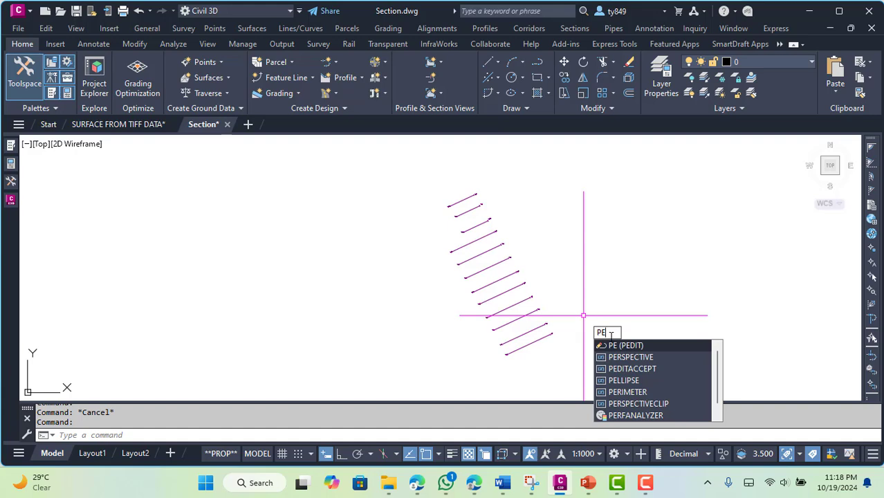
key("Return")
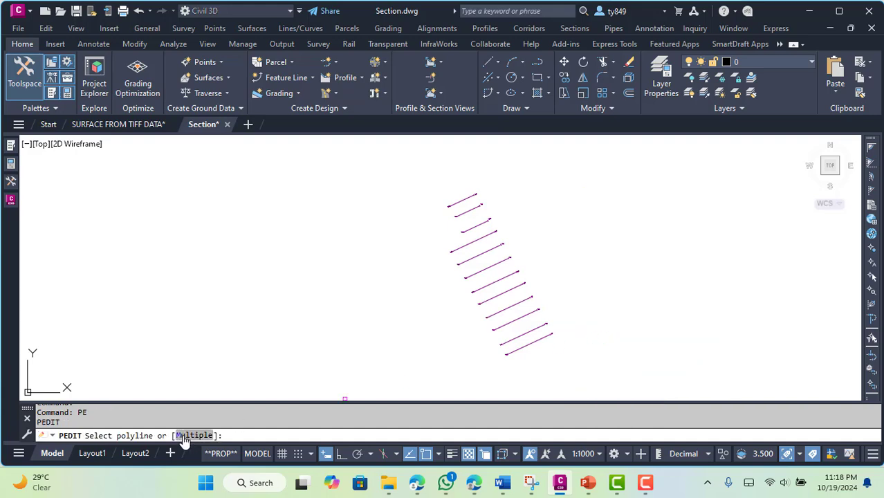
left_click(530, 354)
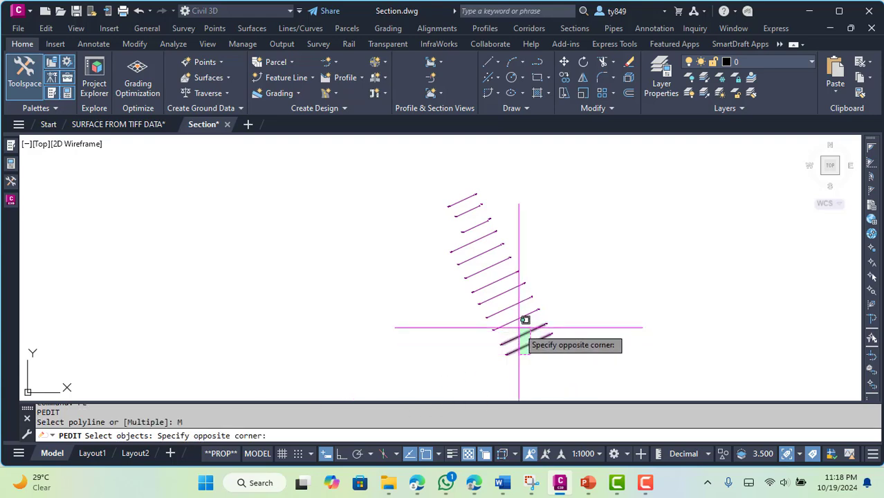
left_click(514, 318)
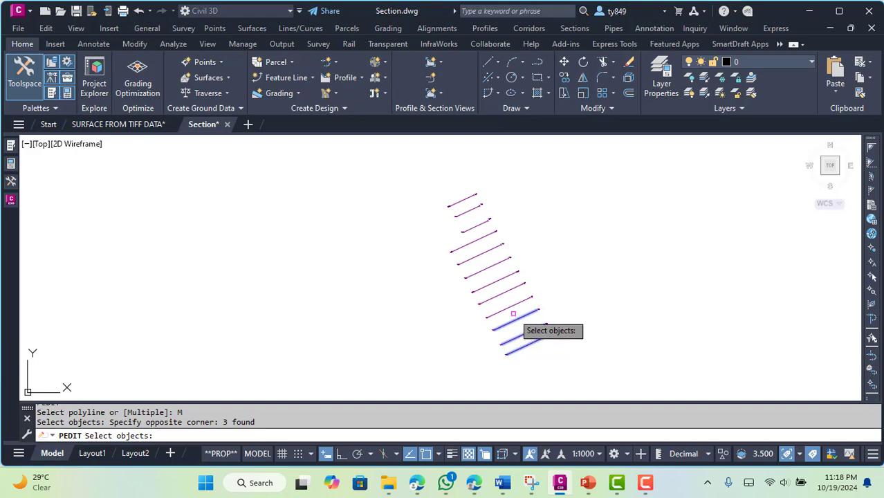
left_click(511, 304)
left_click(493, 274)
left_click(489, 274)
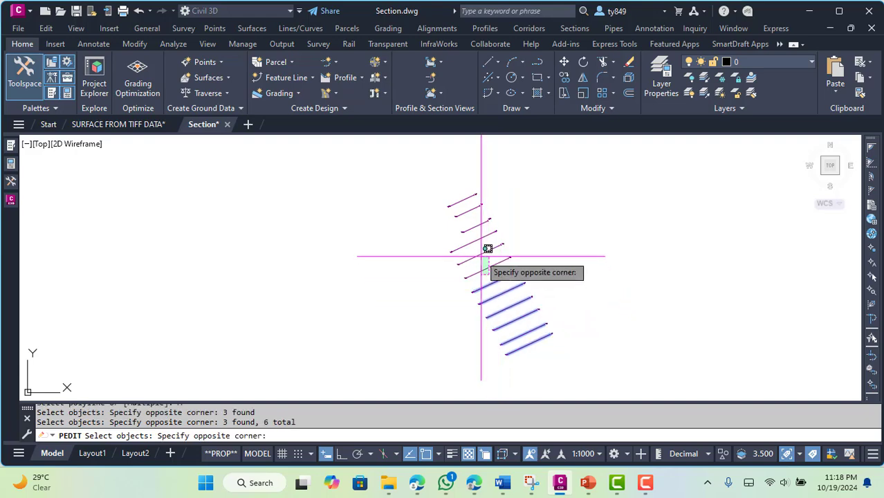
left_click(477, 249)
left_click(471, 224)
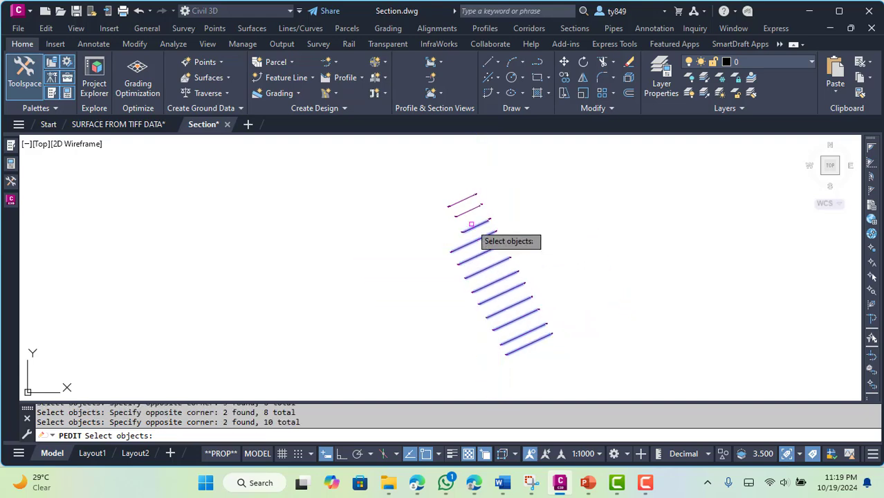
left_click(470, 215)
left_click(466, 208)
left_click(464, 207)
left_click(459, 196)
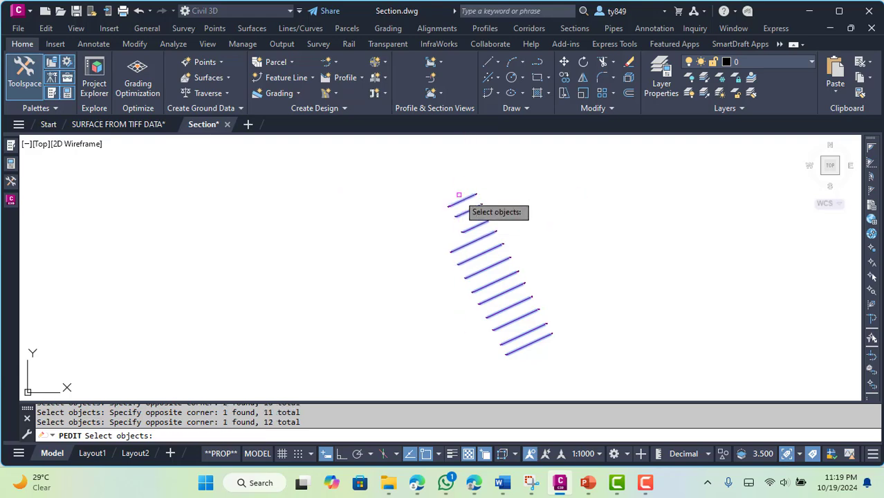
key("Return")
key("Return")
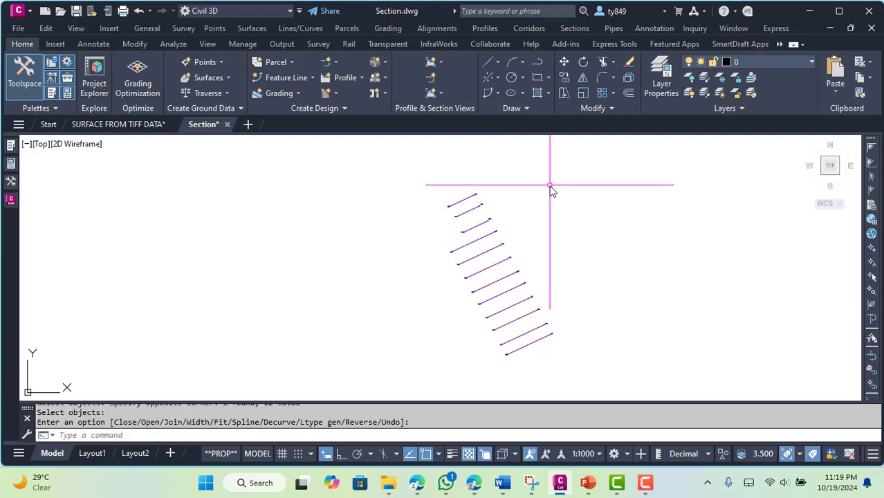
Select all objects similar to the northernmost section line and copy them to the clipboard
left_click(466, 196)
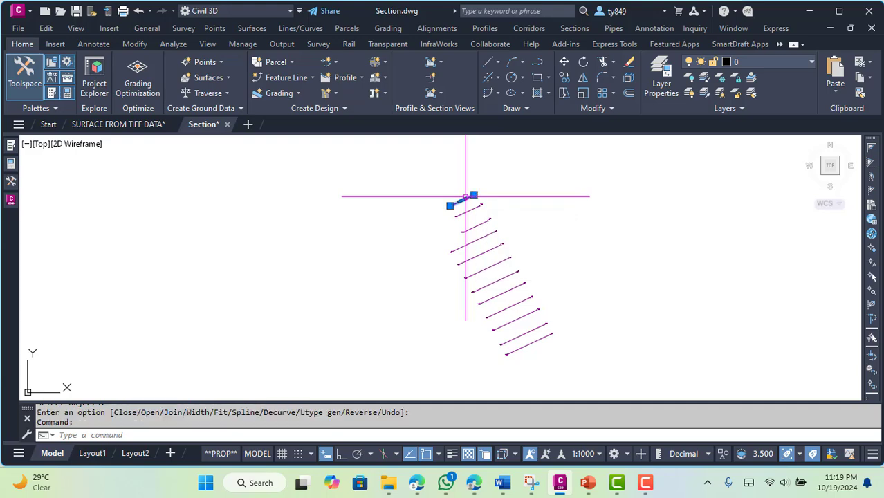
right_click(542, 182)
left_click(581, 406)
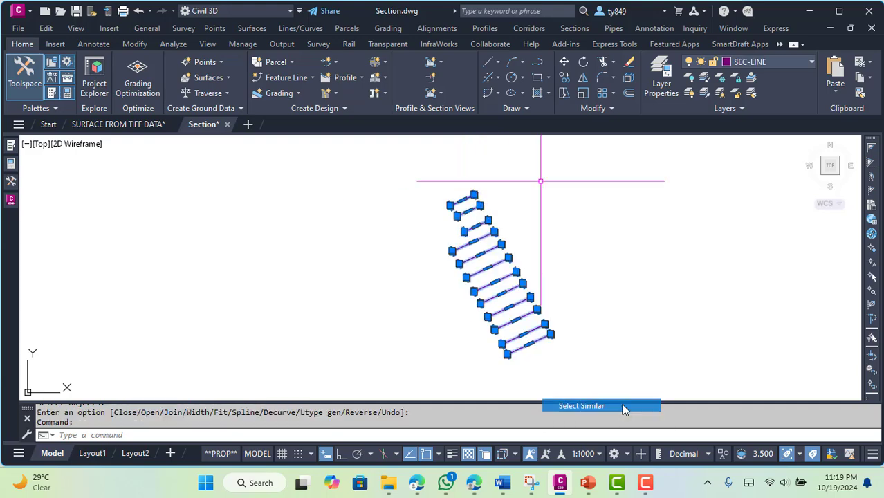
right_click(544, 182)
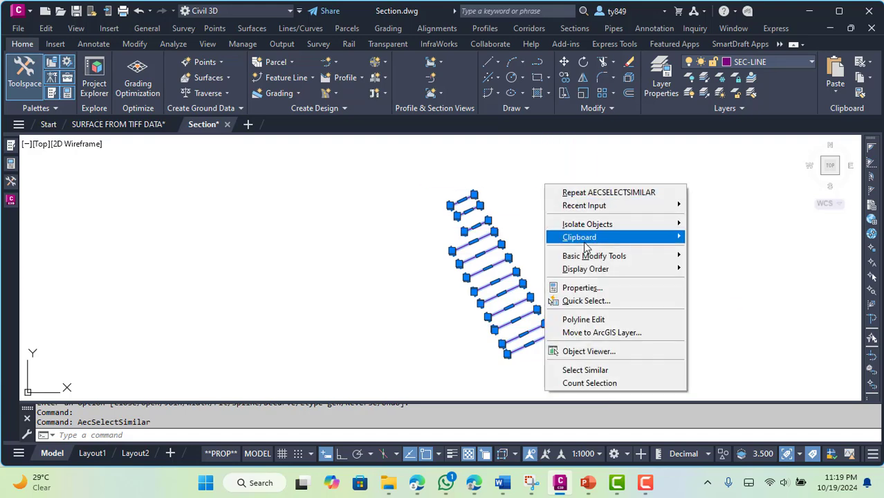
mouse_move(657, 237)
left_click(710, 251)
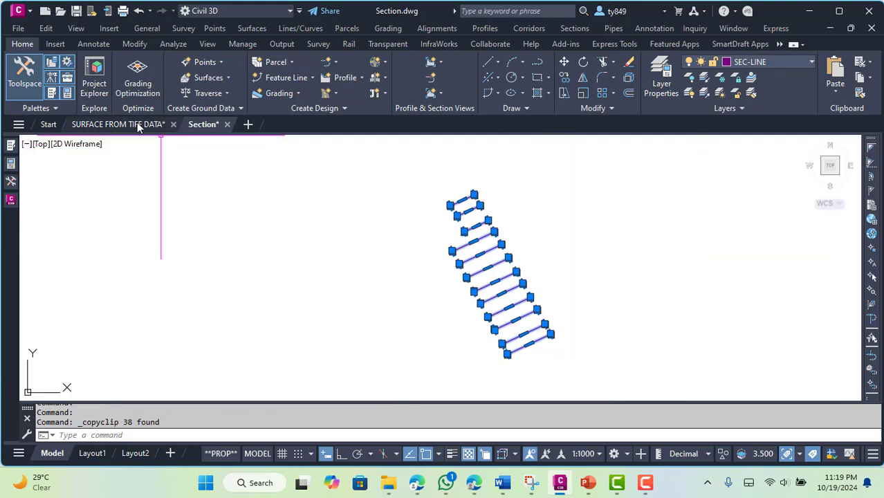
Paste the copied section lines into the SURFACE FROM TIFF DATA drawing at their original coordinates
left_click(159, 124)
right_click(295, 187)
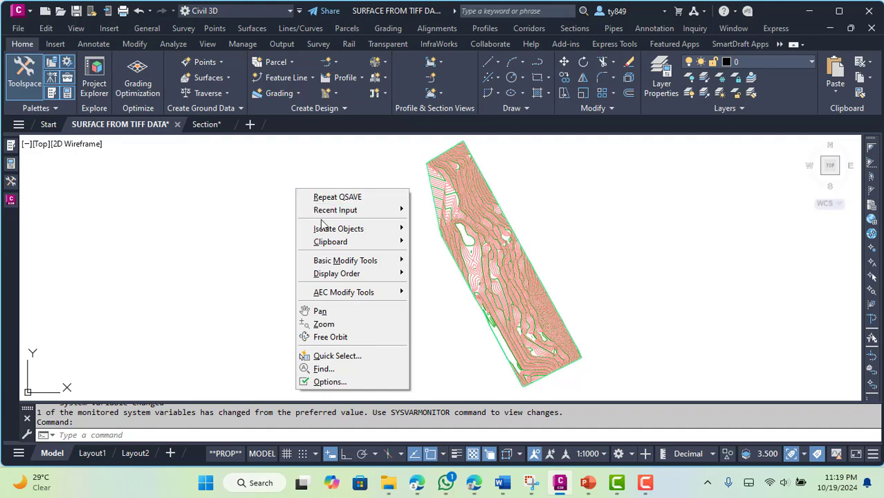
mouse_move(339, 244)
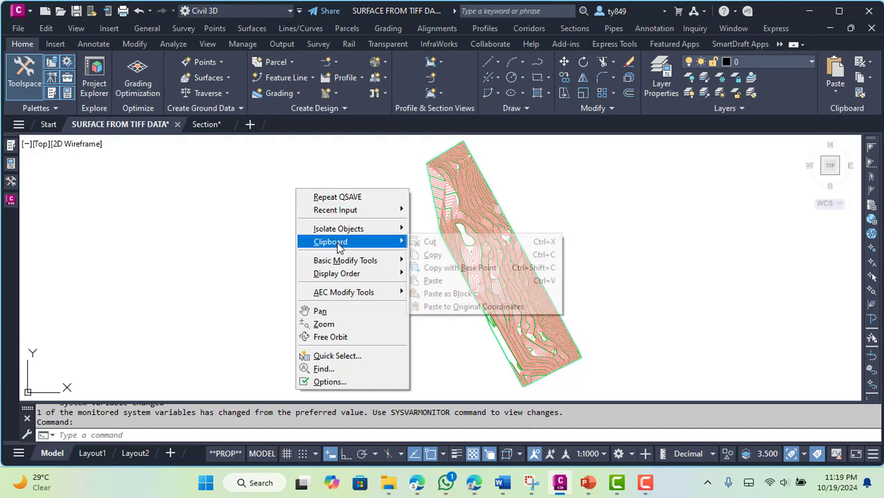
left_click(456, 306)
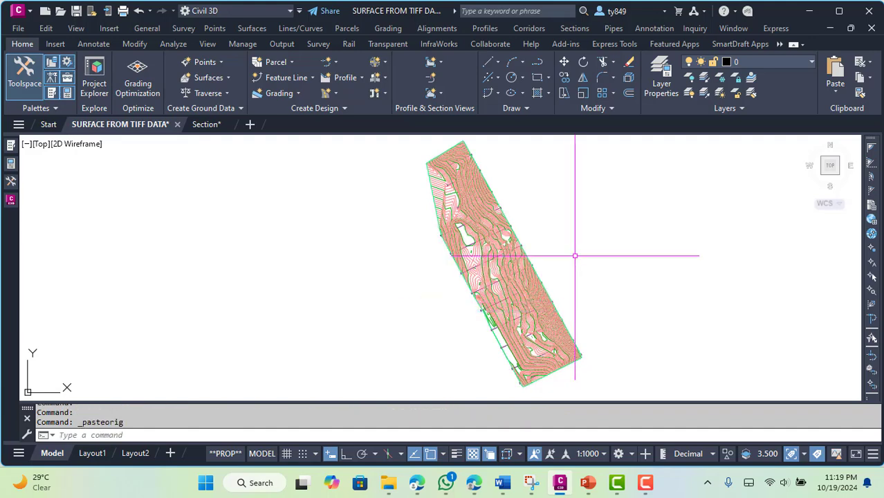
Erase the short end mark at the western end of one section line near the surface's southern part
scroll(470, 363, "up", 5)
scroll(453, 330, "up", 3)
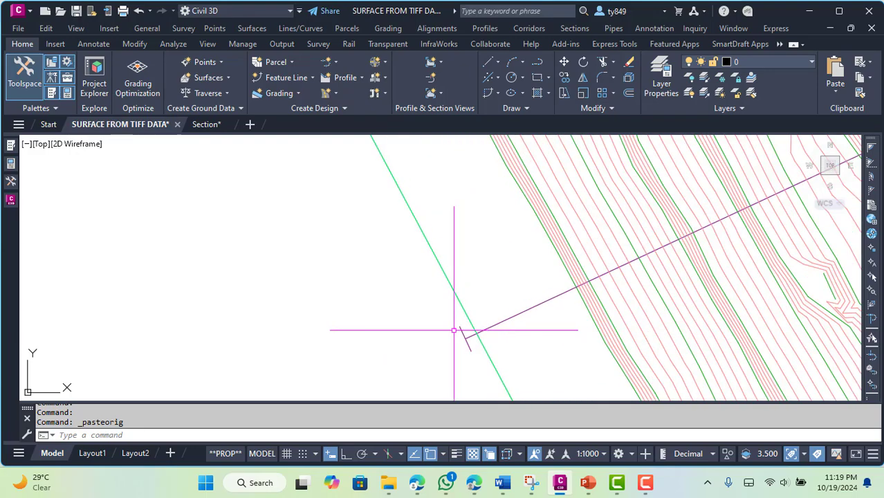
scroll(462, 328, "down", 6)
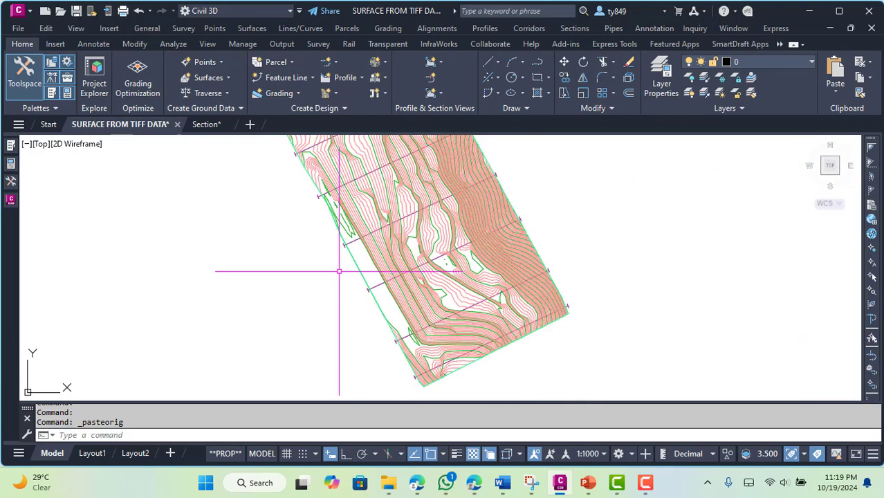
scroll(353, 291, "up", 5)
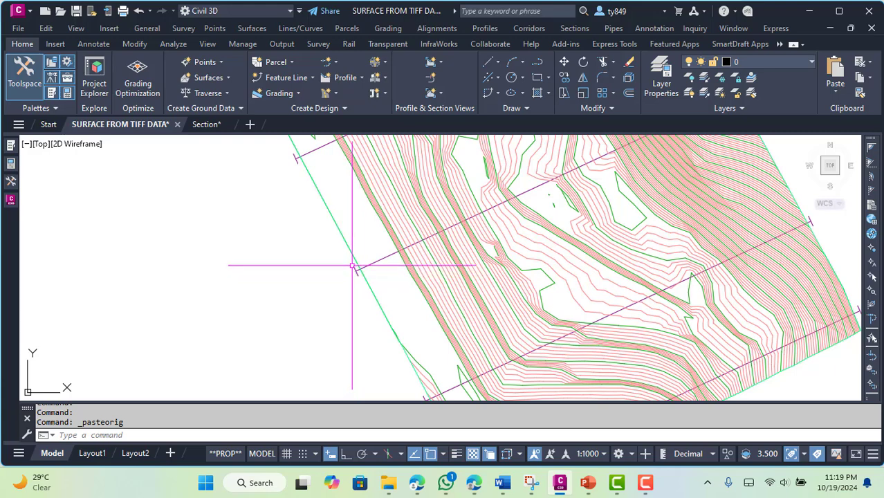
left_click(352, 265)
left_click(359, 292)
key("Delete")
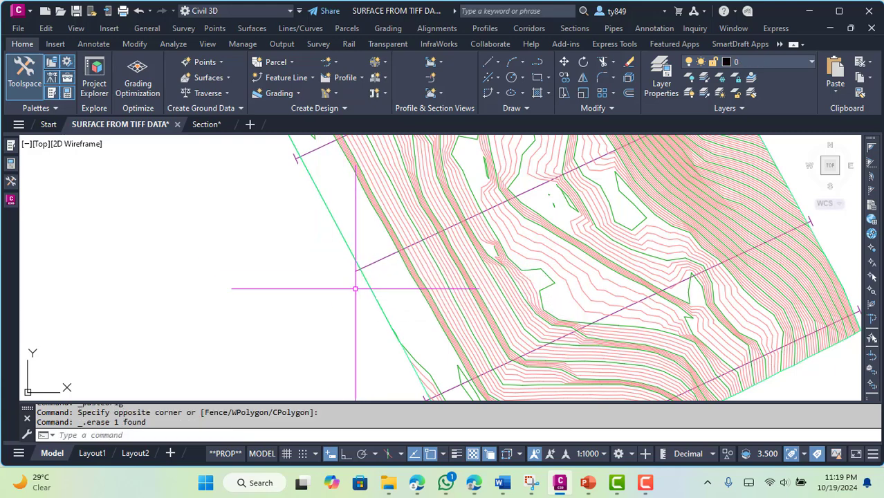
Erase the other section-line end marks along the western boundary using window selections, down to the surface's southern corner
scroll(322, 288, "down", 5)
left_click(227, 176)
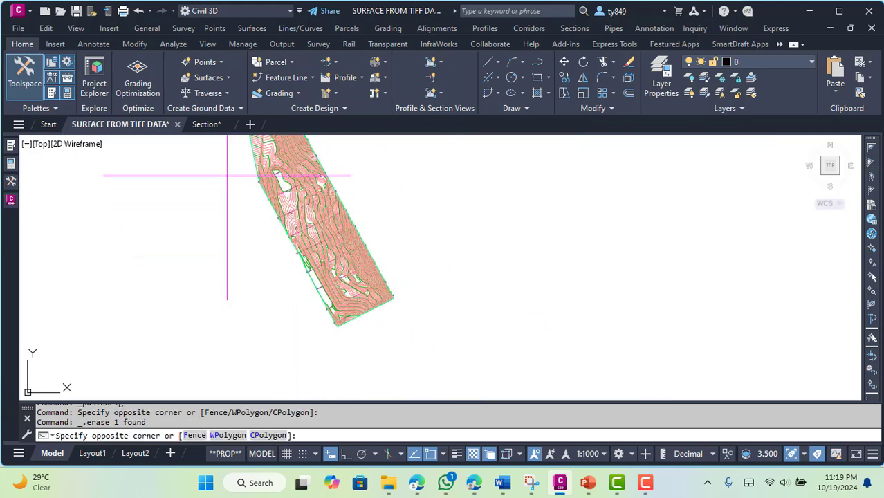
left_click(313, 298)
key("Delete")
left_click(254, 226)
left_click(334, 343)
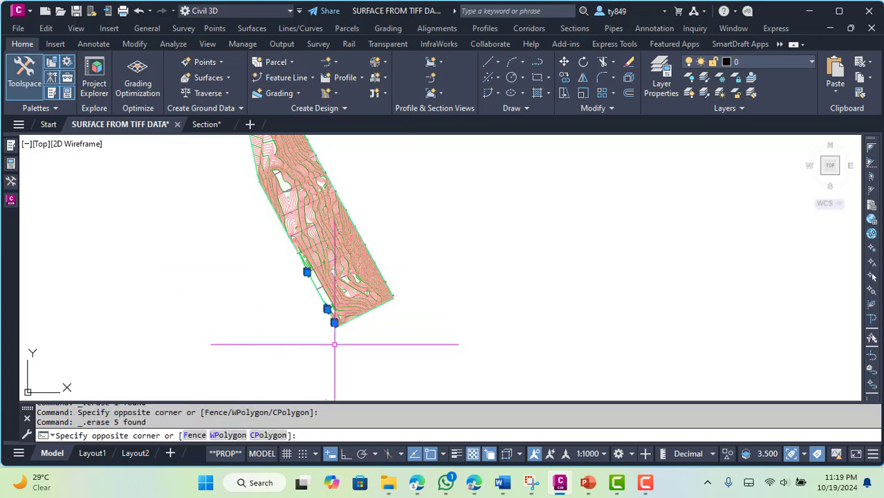
key("Delete")
left_click(267, 267)
left_click(349, 352)
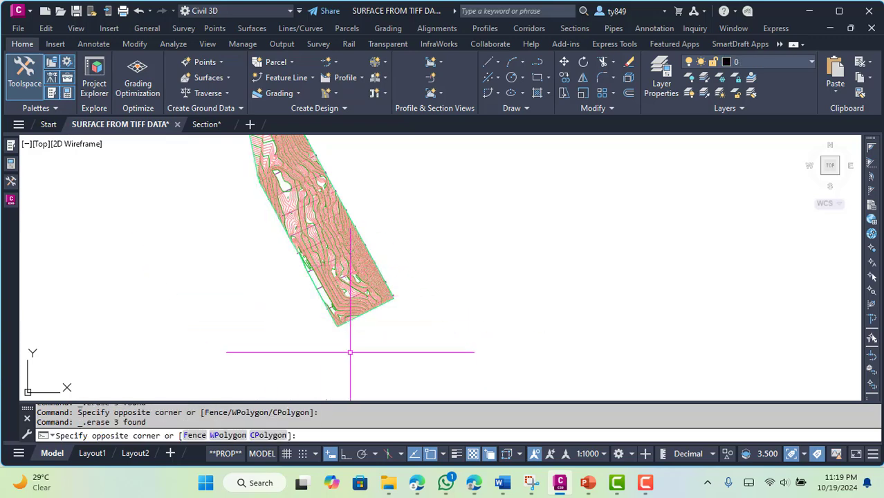
Window-select and erase the section-line end marks along the central and southern part of the eastern boundary
left_click(326, 152)
left_click(446, 288)
key("Delete")
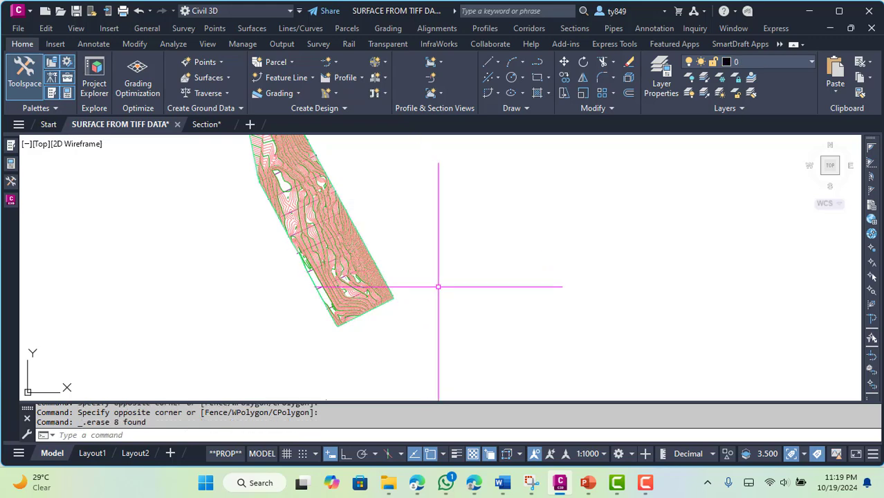
scroll(437, 286, "down", 2)
left_click(332, 160)
left_click(392, 211)
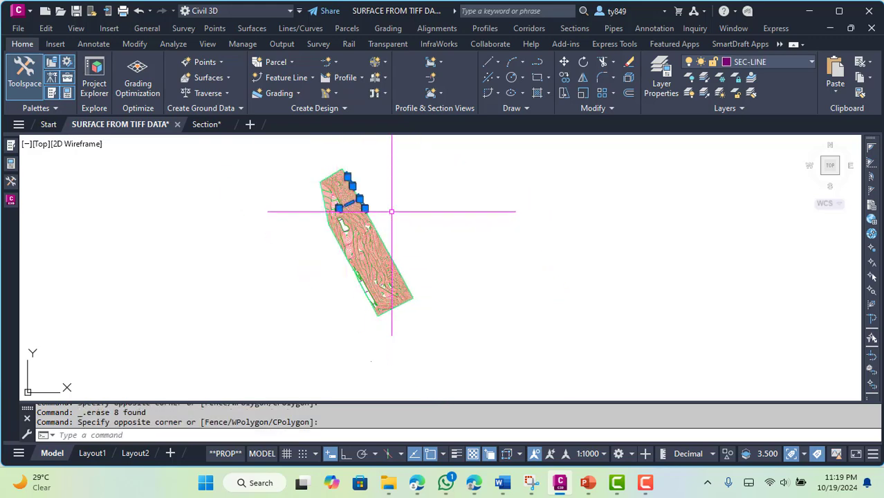
key("Escape")
Erase the remaining section-line end marks along the northern part of the surface's eastern boundary
left_click(336, 165)
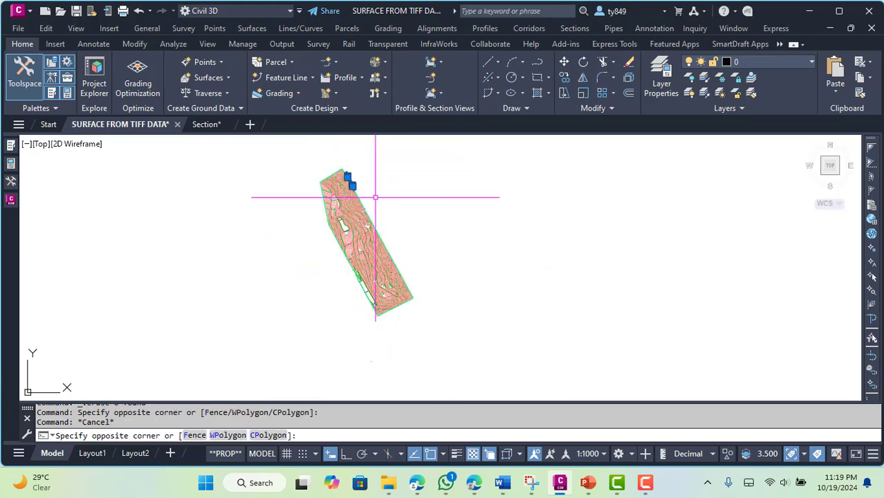
left_click(370, 182)
key("Delete")
left_click(353, 172)
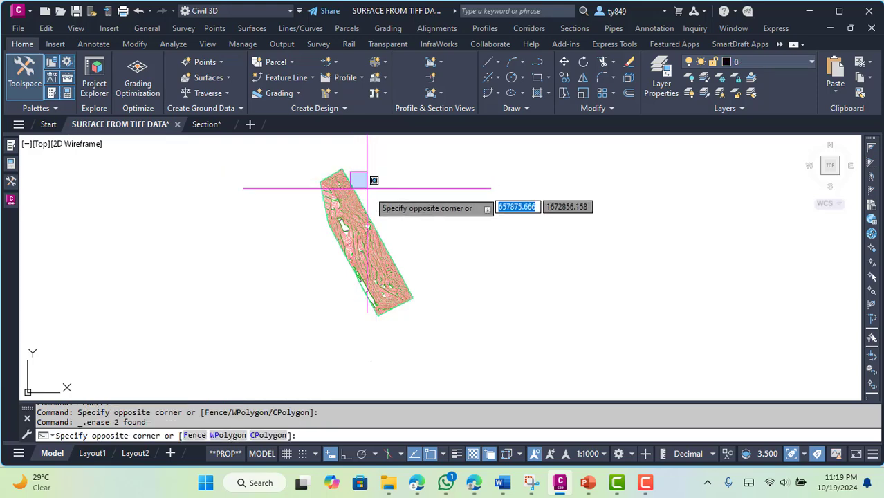
left_click(392, 219)
key("Delete")
left_click(361, 194)
left_click(391, 228)
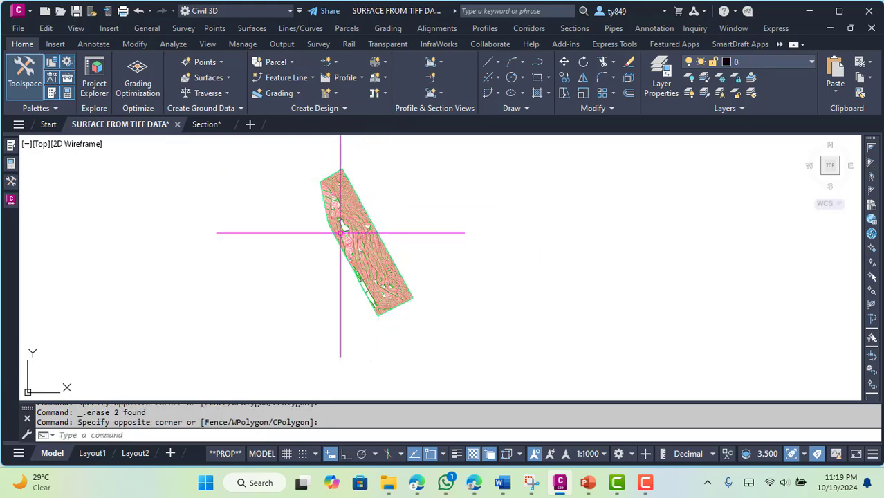
Window-select and erase the two leftover section-line end marks inside the northwestern part of the surface
left_click(304, 205)
left_click(341, 259)
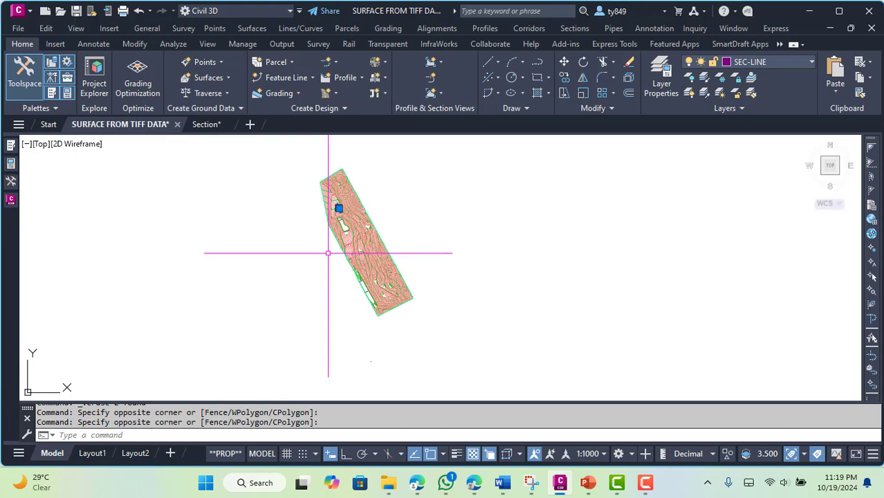
key("Escape")
scroll(339, 207, "up", 5)
key("Escape")
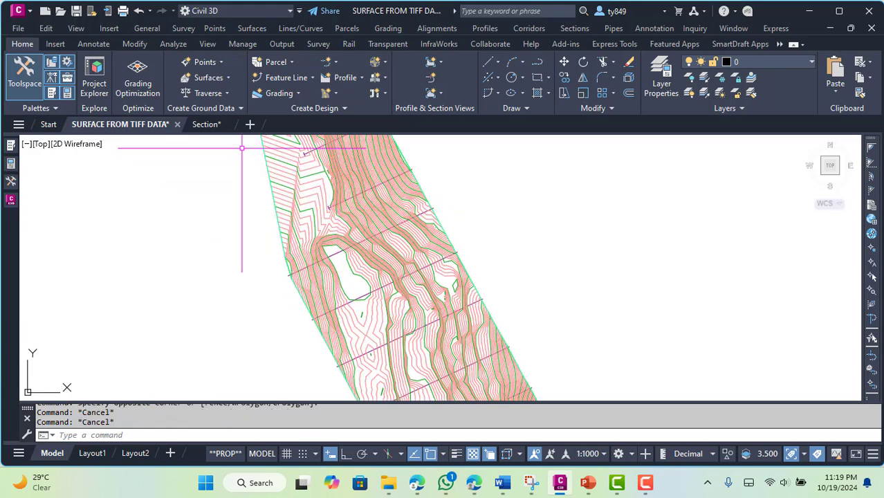
left_click(241, 147)
left_click(330, 206)
key("Delete")
scroll(367, 268, "down", 4)
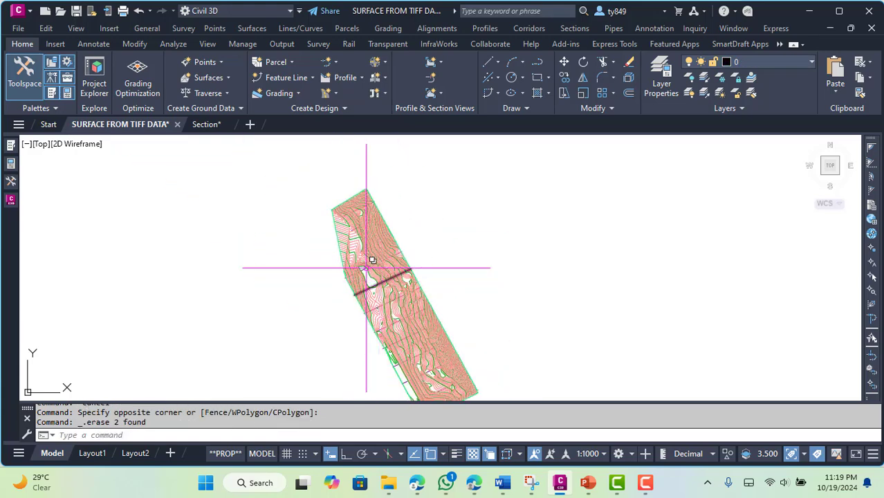
Erase the last pair of section-line end marks near the surface's northern end and check the western boundary for leftovers
scroll(318, 207, "up", 4)
left_click(321, 183)
left_click(371, 237)
key("Delete")
scroll(305, 192, "down", 8)
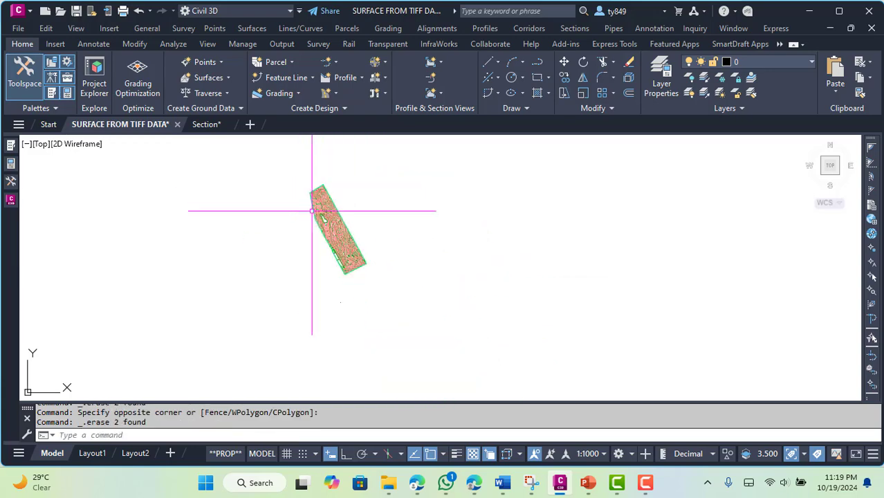
scroll(312, 210, "up", 5)
scroll(537, 243, "down", 1)
scroll(392, 259, "up", 5)
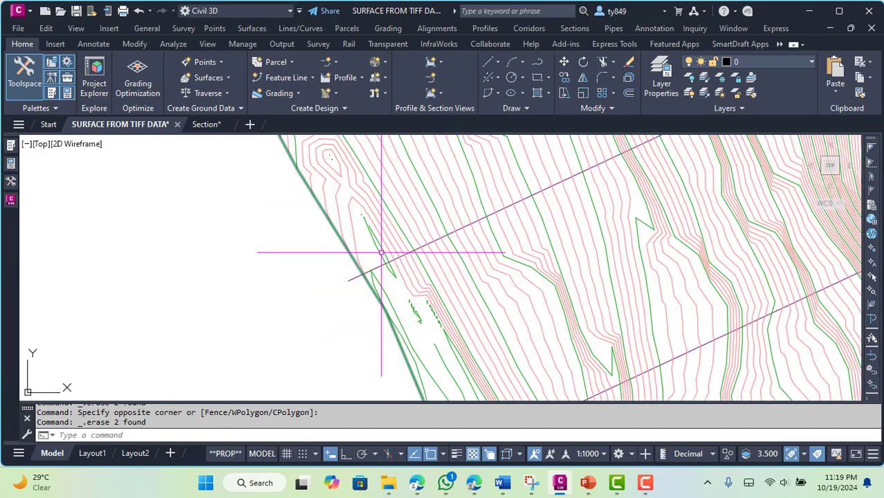
scroll(370, 249, "down", 4)
In the Section drawing, draw a polyline from the southernmost section line's midpoint to the midpoint of the fourth section line from the north
left_click(219, 124)
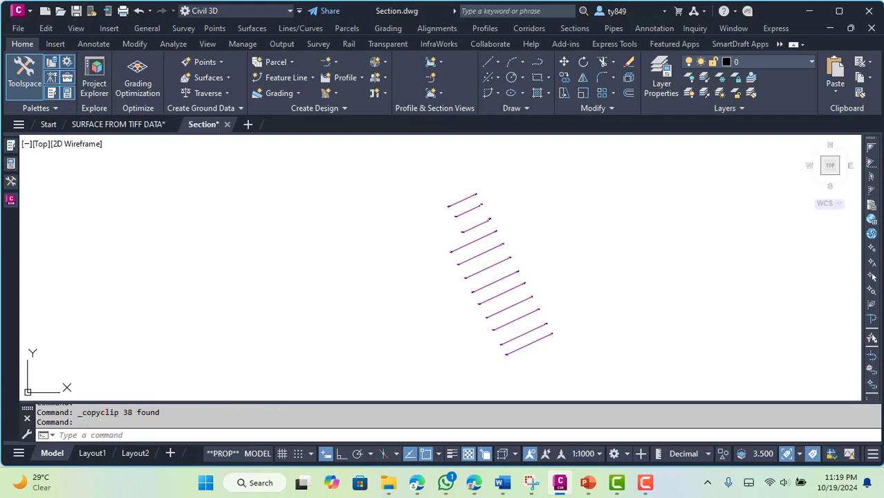
type("PL")
key("Return")
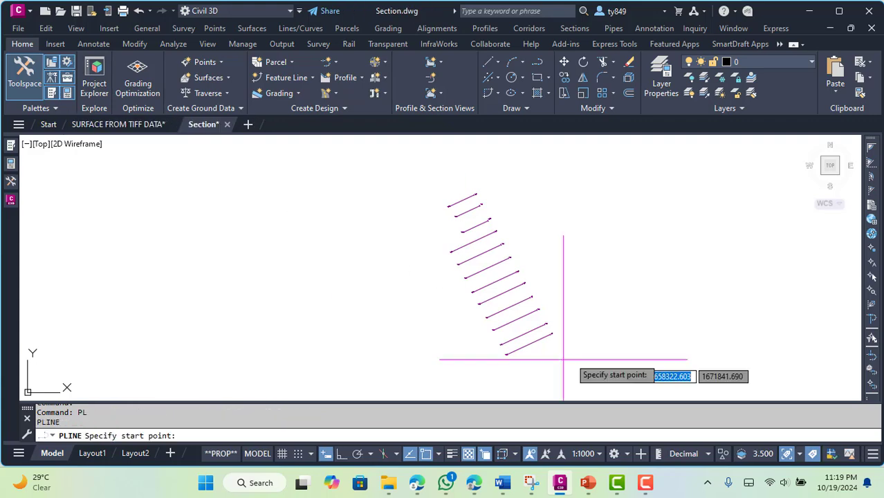
left_click(528, 344)
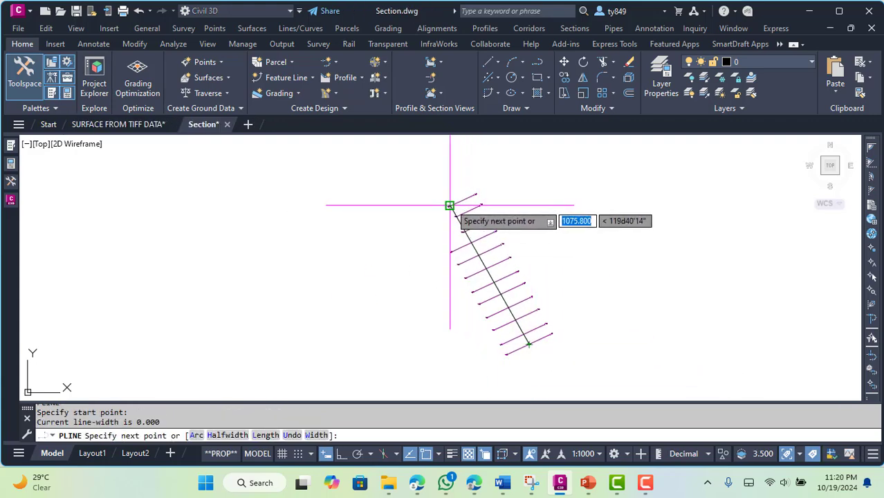
scroll(454, 202, "up", 6)
scroll(441, 198, "down", 4)
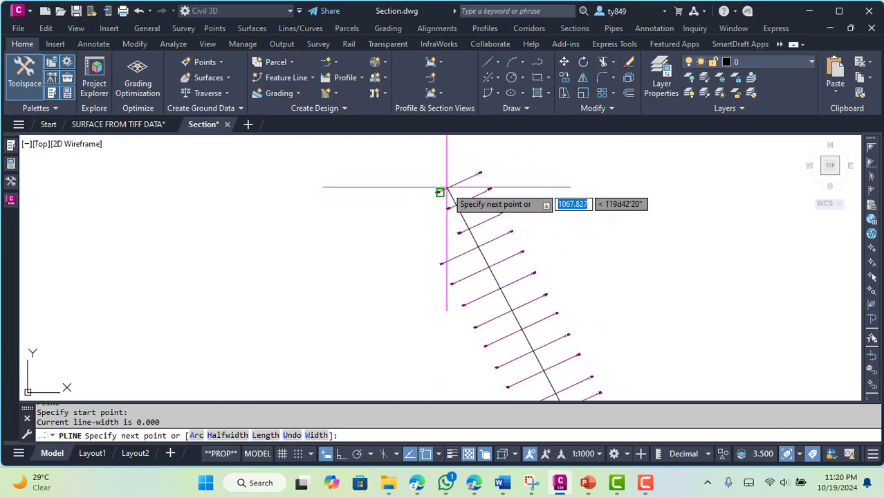
left_click(476, 250)
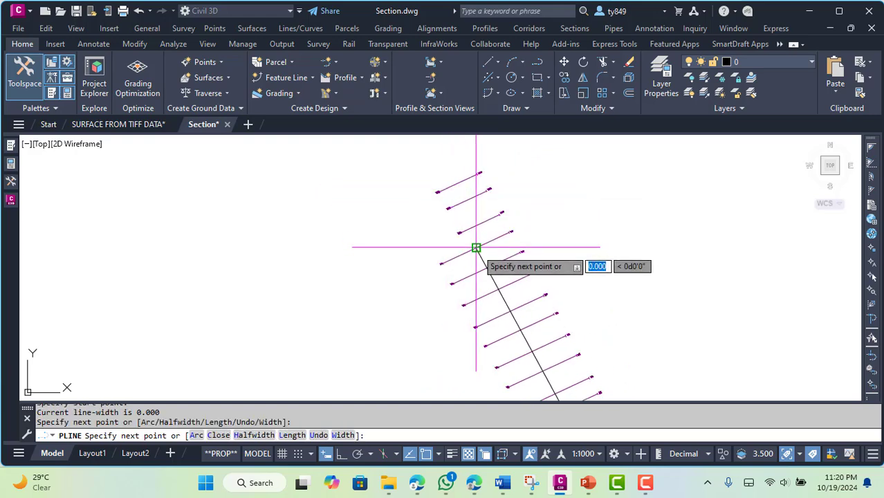
key("Escape")
key("Escape")
key("Escape")
Extend the centre polyline's northern end across the remaining section lines up to the northernmost one
type("EX")
key("Return")
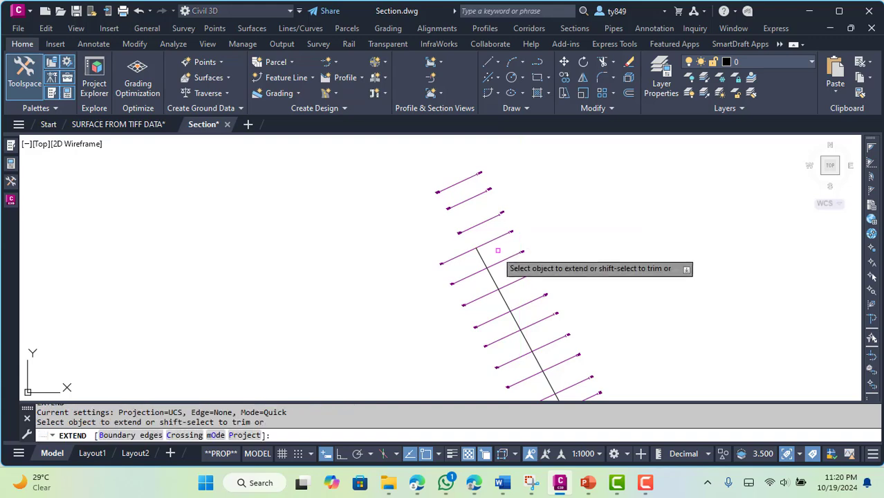
left_click(472, 238)
left_click(459, 214)
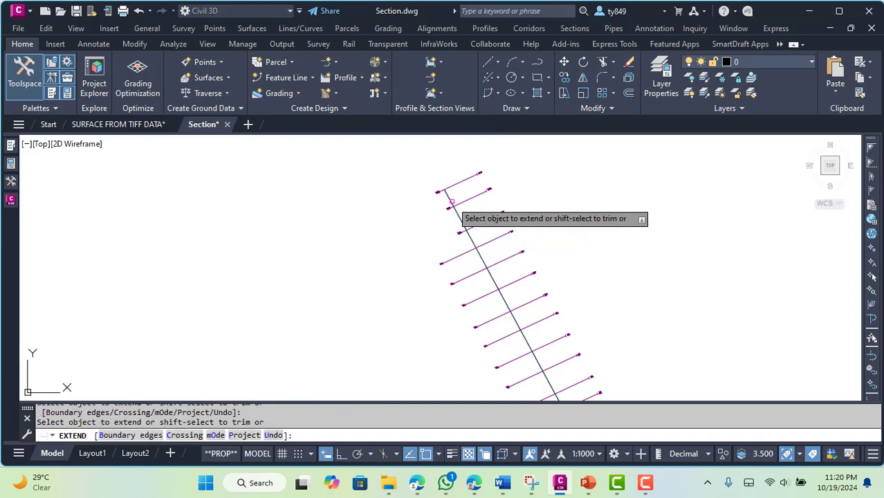
right_click(455, 204)
left_click(473, 209)
scroll(473, 209, "down", 4)
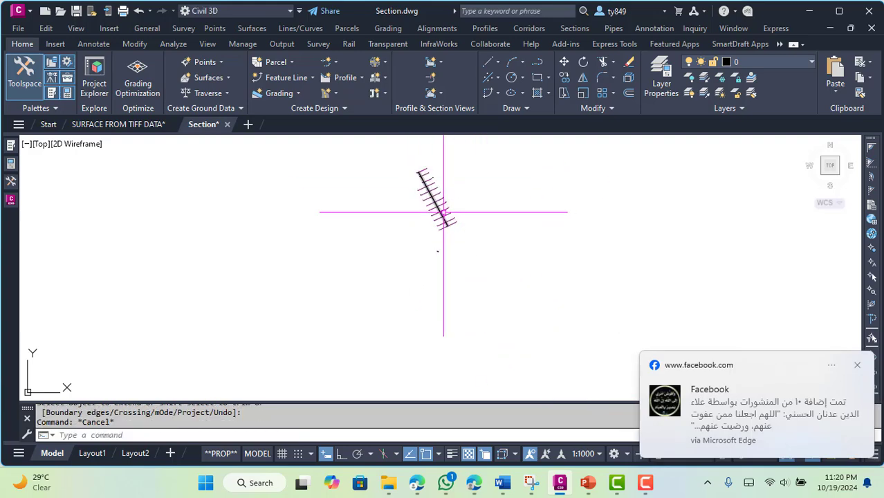
left_click(857, 366)
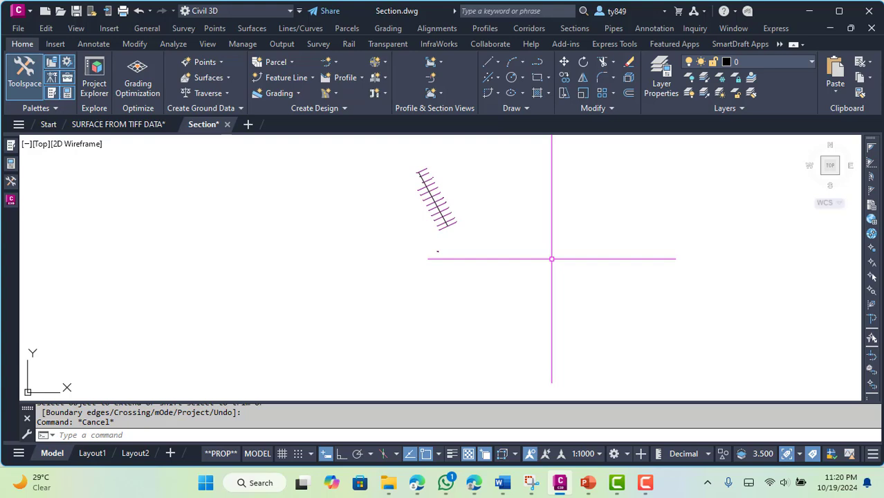
Copy the extended centre polyline to the clipboard
scroll(411, 179, "up", 3)
scroll(621, 290, "down", 1)
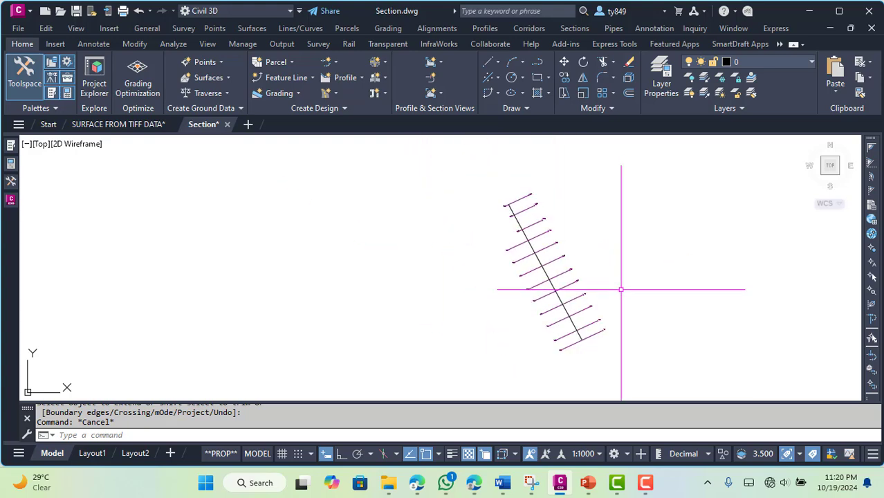
left_click(517, 220)
right_click(468, 200)
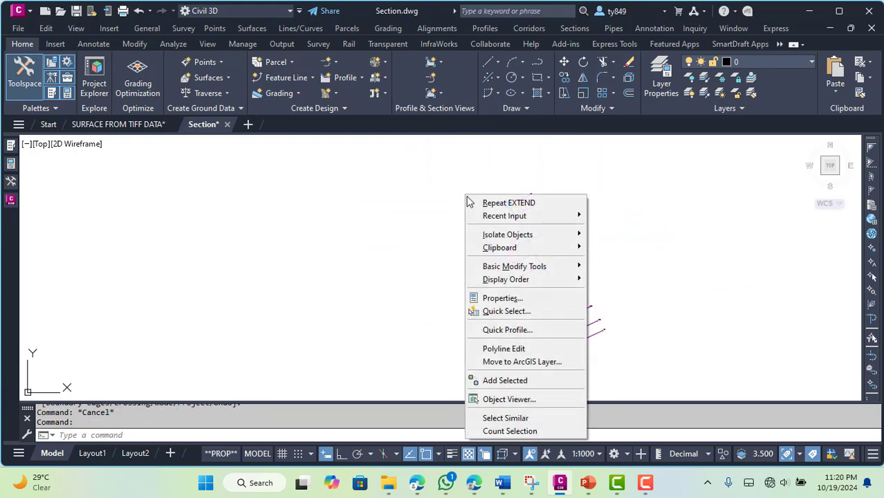
mouse_move(510, 248)
left_click(600, 259)
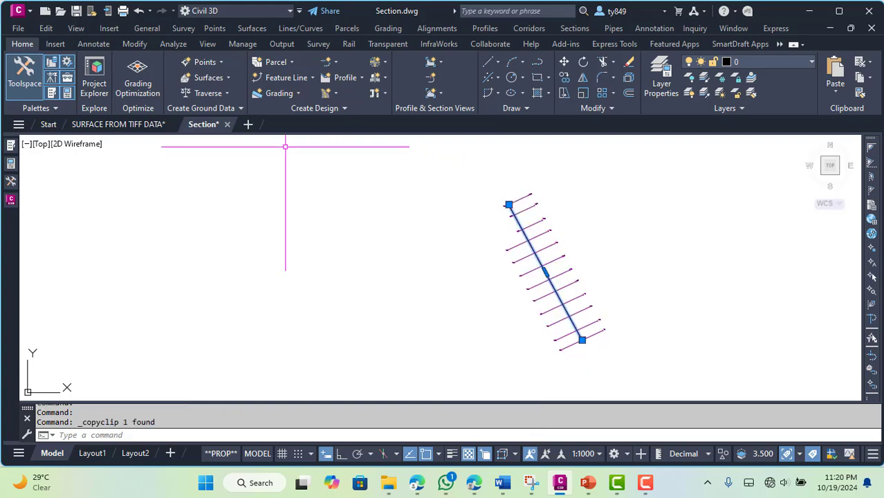
Paste the centre polyline into the SURFACE FROM TIFF DATA drawing at its original coordinates
left_click(119, 127)
right_click(253, 207)
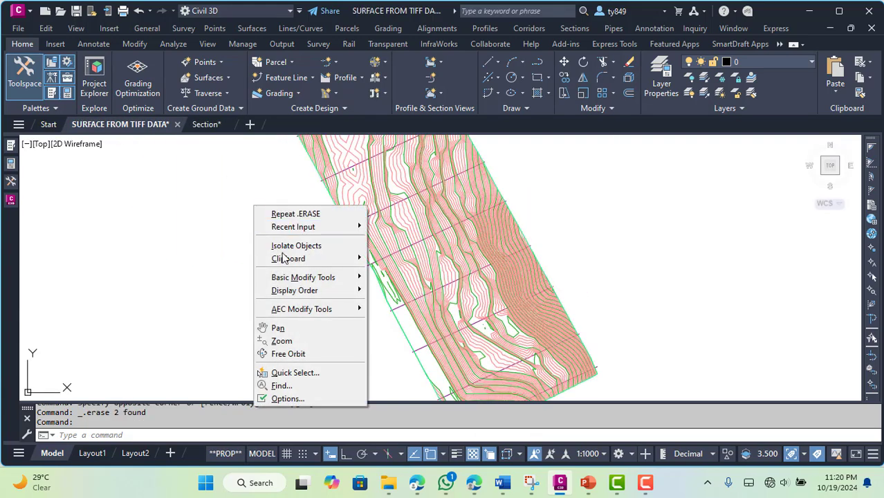
mouse_move(285, 259)
left_click(431, 323)
scroll(661, 247, "down", 4)
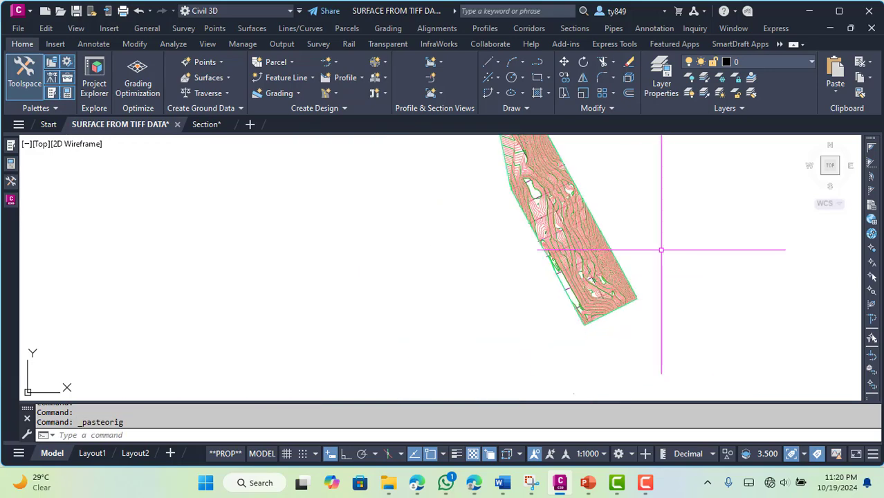
scroll(603, 310, "up", 3)
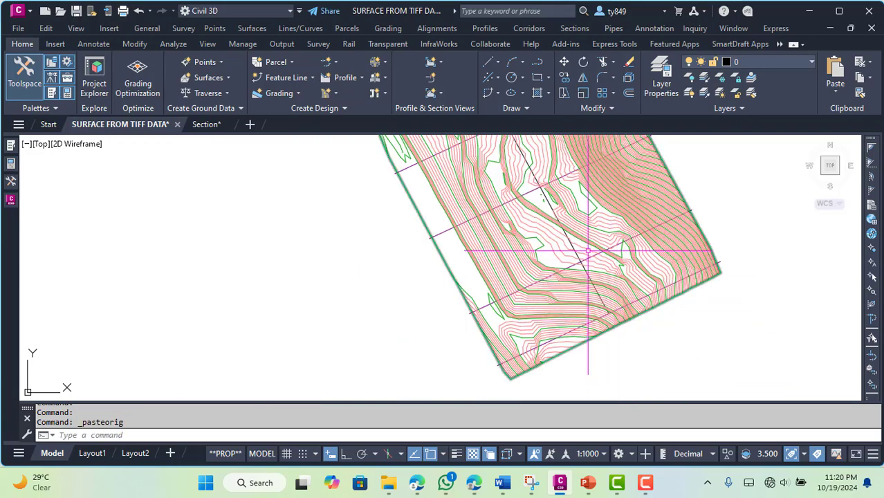
scroll(588, 252, "up", 3)
key("Escape")
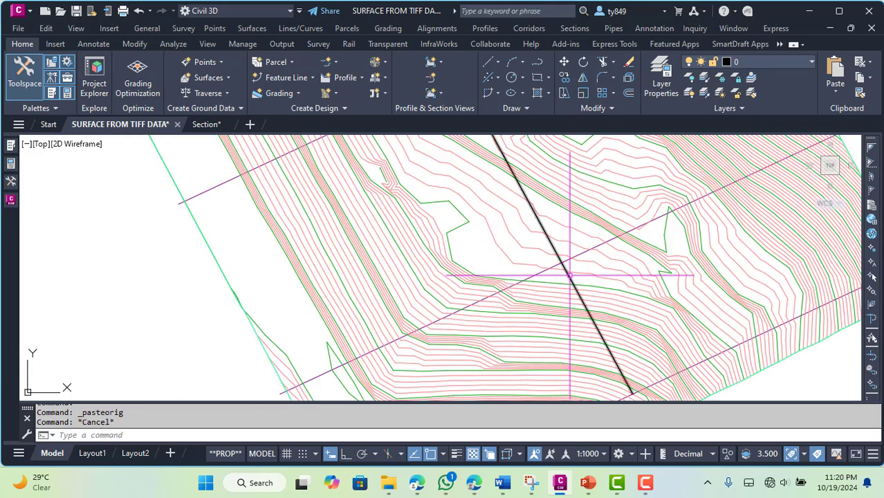
Draw a helper line just outside the surface's southern boundary, crossing the path of the centre polyline
scroll(569, 275, "down", 4)
scroll(609, 331, "up", 3)
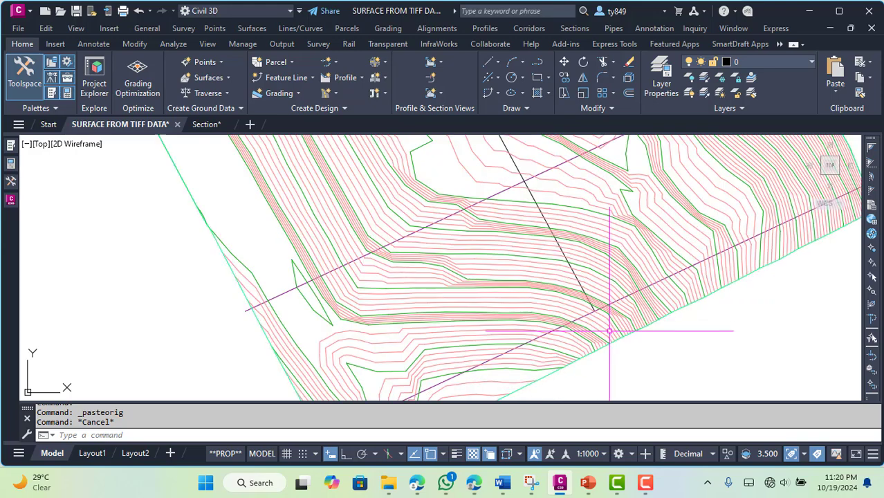
scroll(661, 347, "down", 3)
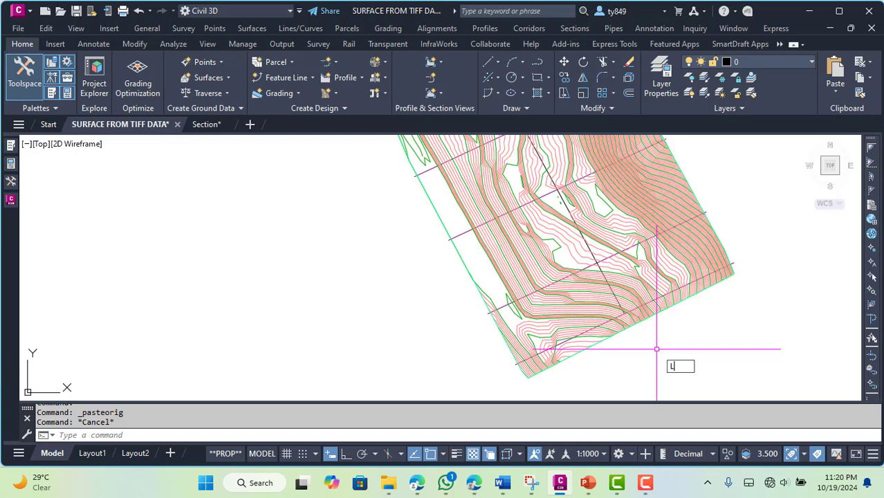
key("Return")
left_click(684, 330)
left_click(609, 370)
key("Escape")
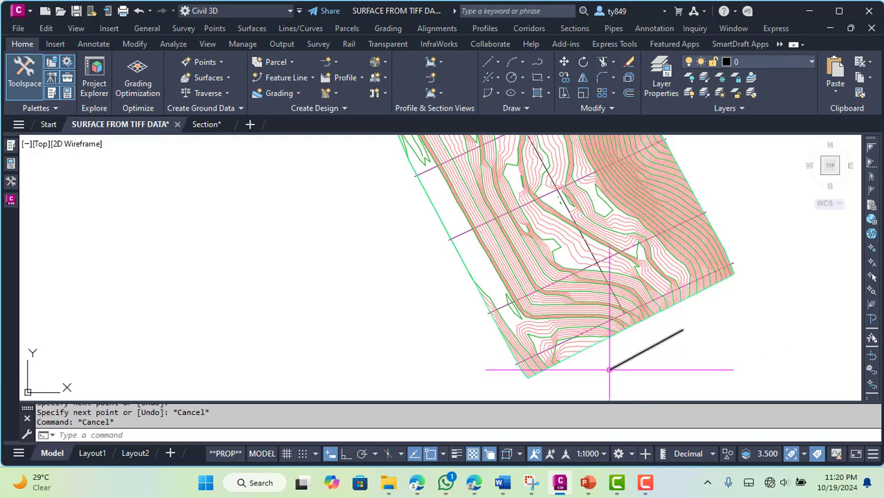
Extend the centre polyline's southern end beyond the surface boundary to the helper line
type("EX")
key("Return")
left_click(624, 313)
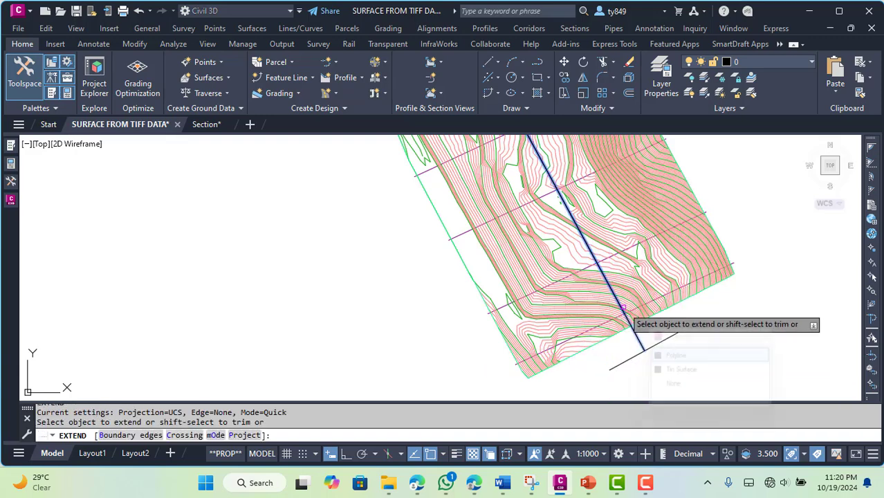
left_click(668, 356)
key("Escape")
key("Escape")
key("Escape")
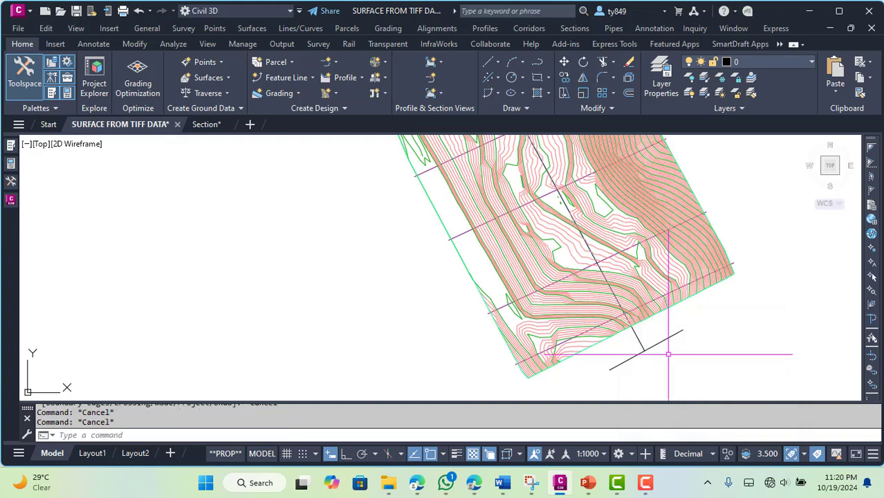
Erase the helper line outside the surface's southern boundary
left_click(616, 359)
left_click(646, 363)
key("Delete")
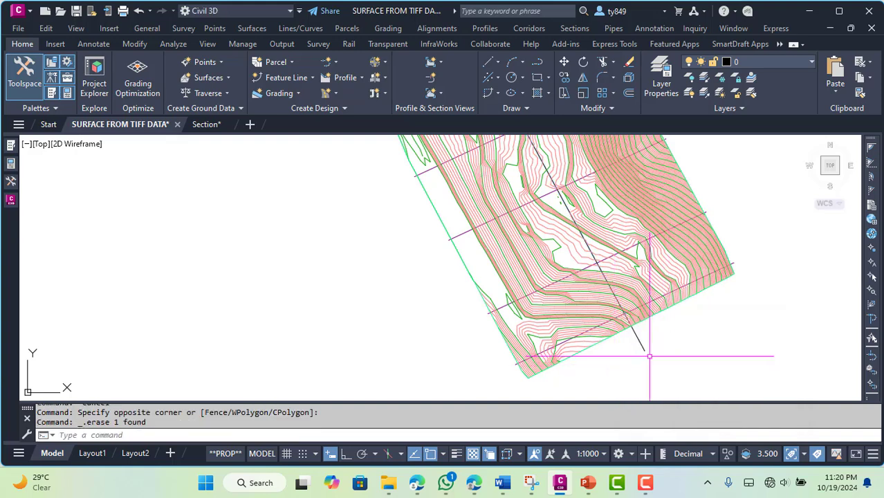
key("Escape")
key("Escape")
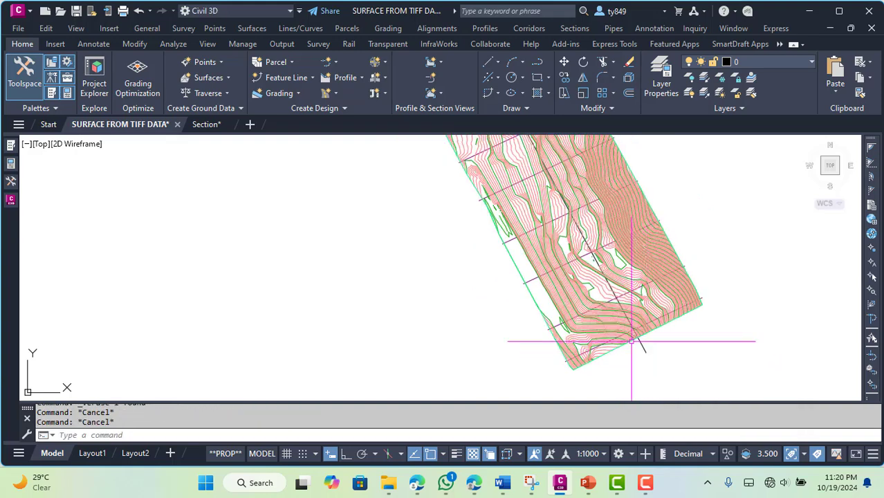
Create a centerline alignment named Alignment - 02 from the centre polyline, keeping its direction and adding no curves between tangents
left_click(337, 63)
left_click(374, 135)
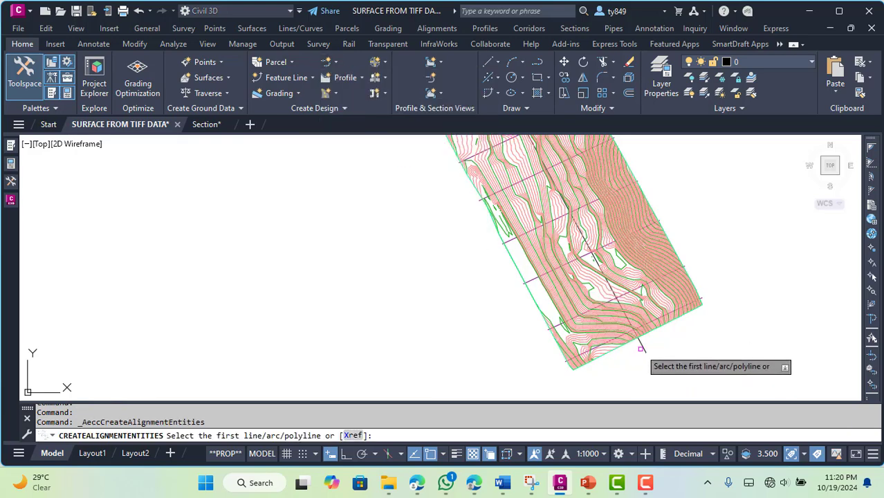
left_click(640, 348)
key("Return")
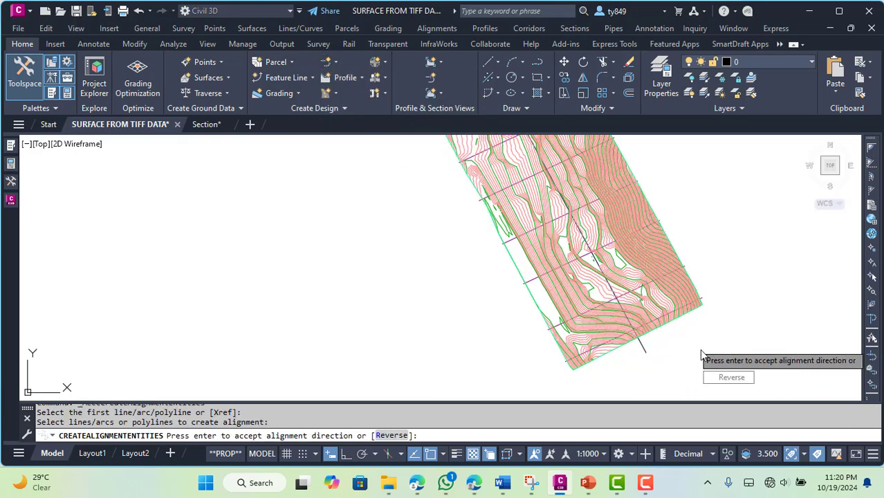
key("Return")
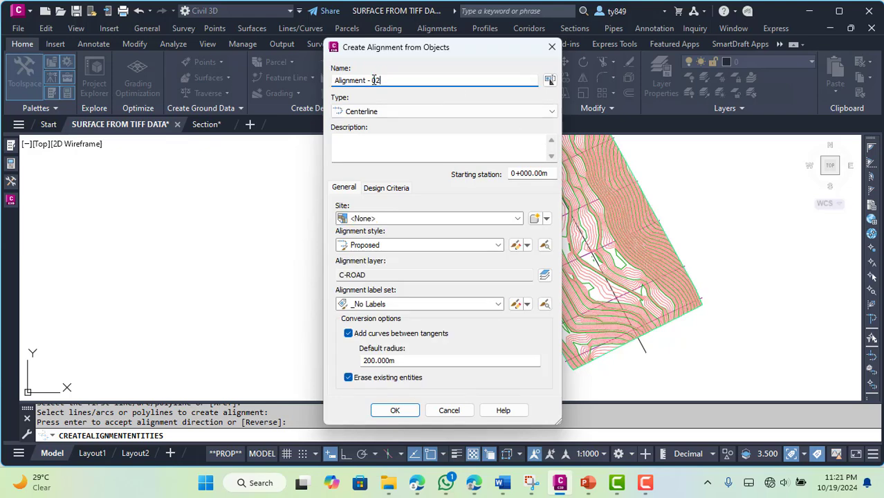
left_click(348, 334)
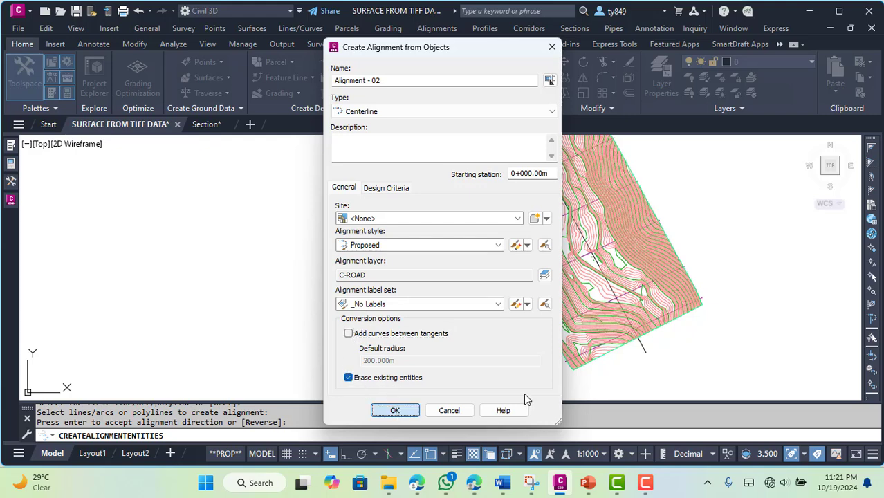
key("Escape")
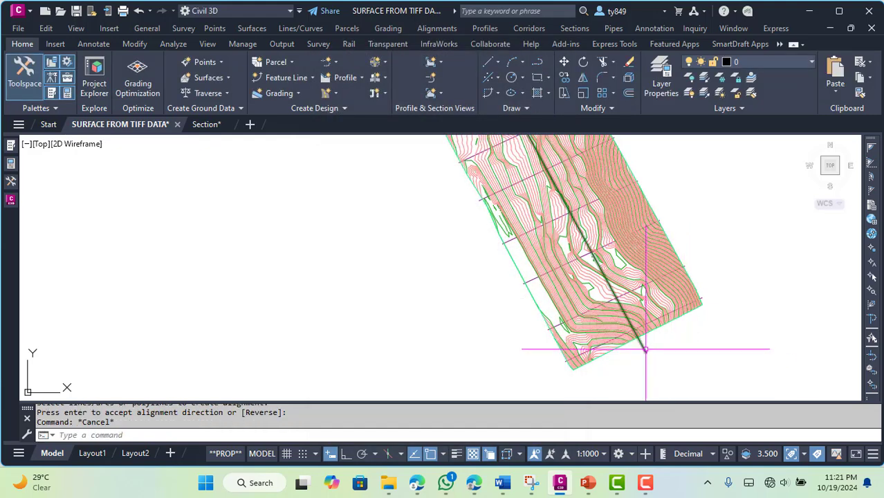
Create a sample line group on Alignment - 02 that samples the surface, using the Road Sample Line style and Section Name labels
left_click(431, 78)
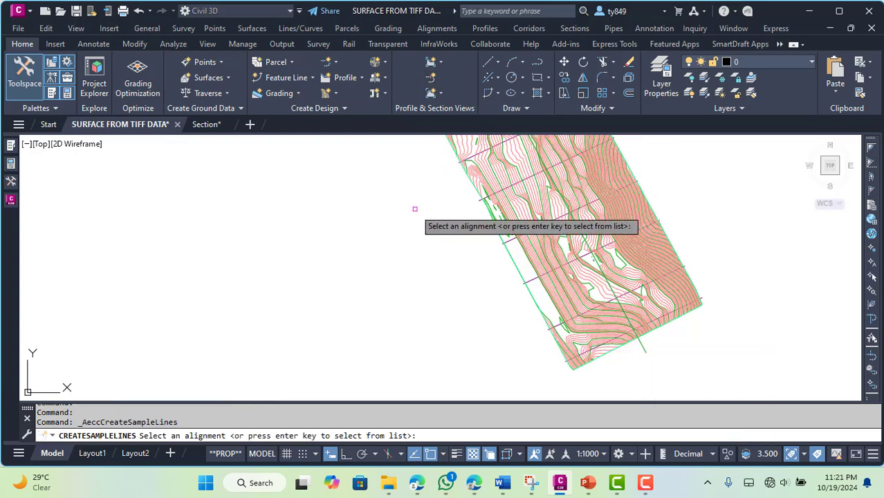
left_click(645, 348)
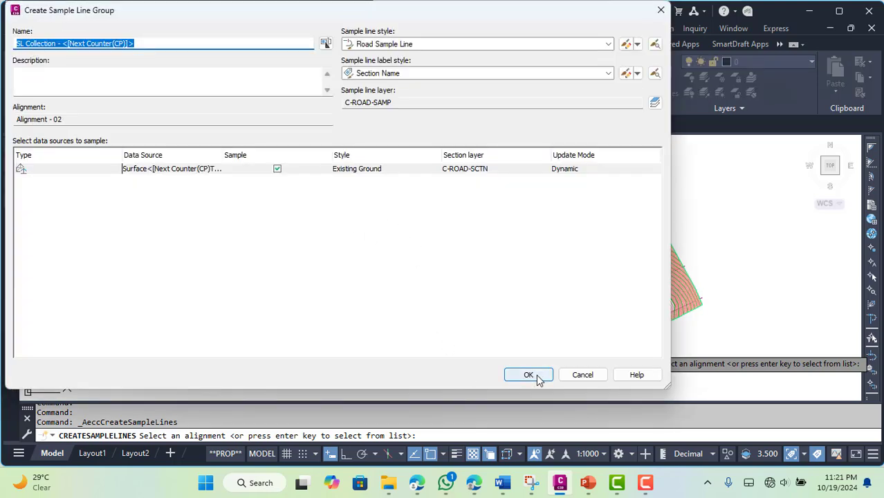
left_click(529, 375)
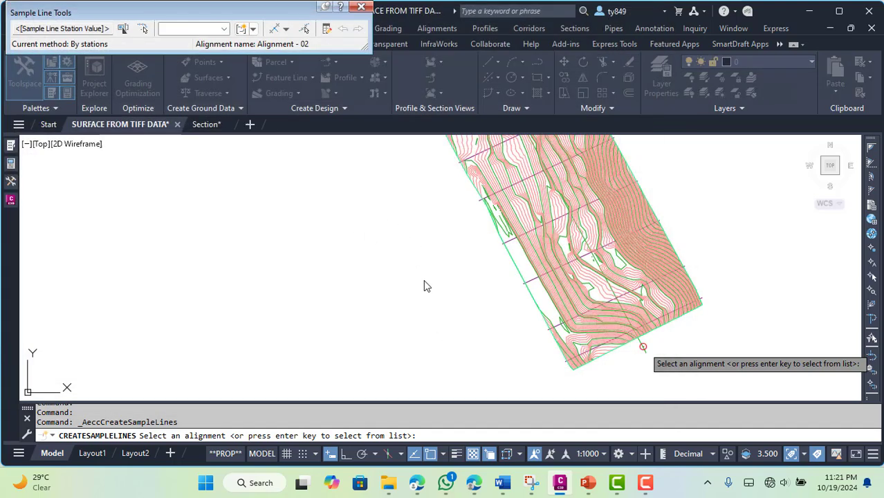
Create sample lines from all the existing section polylines crossing the surface
left_click(287, 29)
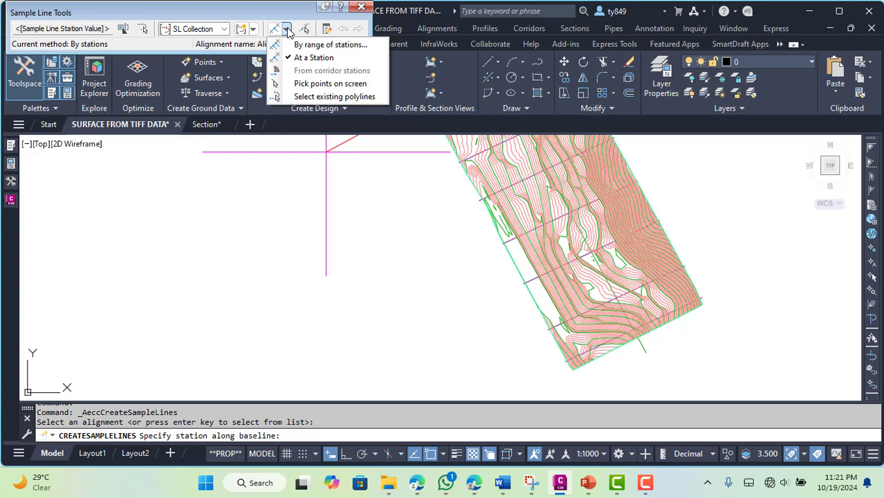
left_click(365, 97)
scroll(395, 288, "down", 3)
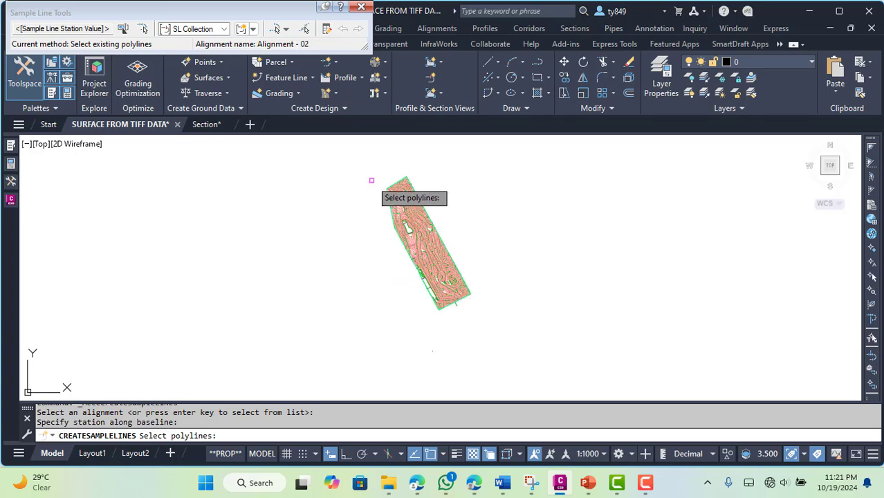
left_click(479, 315)
left_click(338, 157)
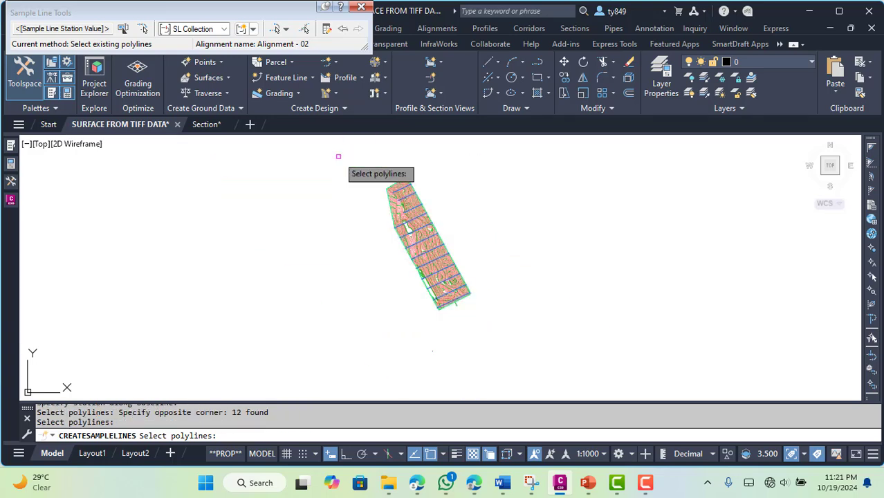
key("Escape")
Select the southernmost sample line and all similar ones to check their coverage of the surface, and clear the selection
scroll(438, 310, "up", 4)
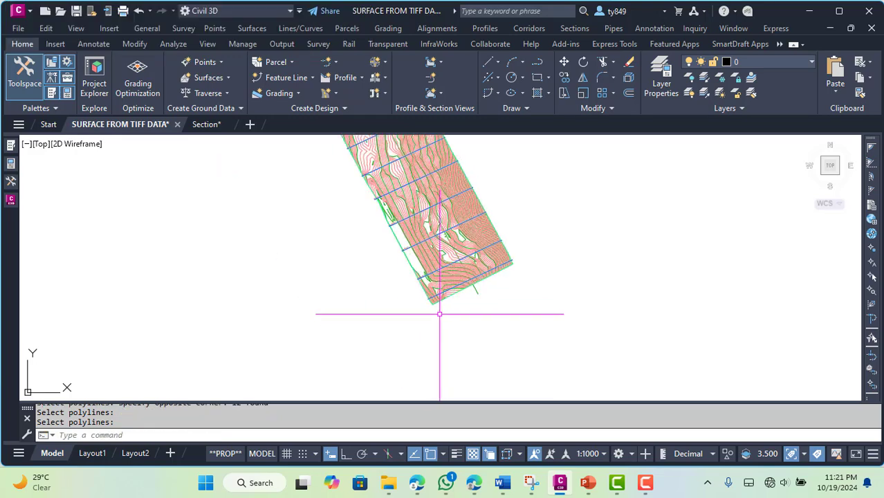
scroll(436, 304, "up", 5)
key("Escape")
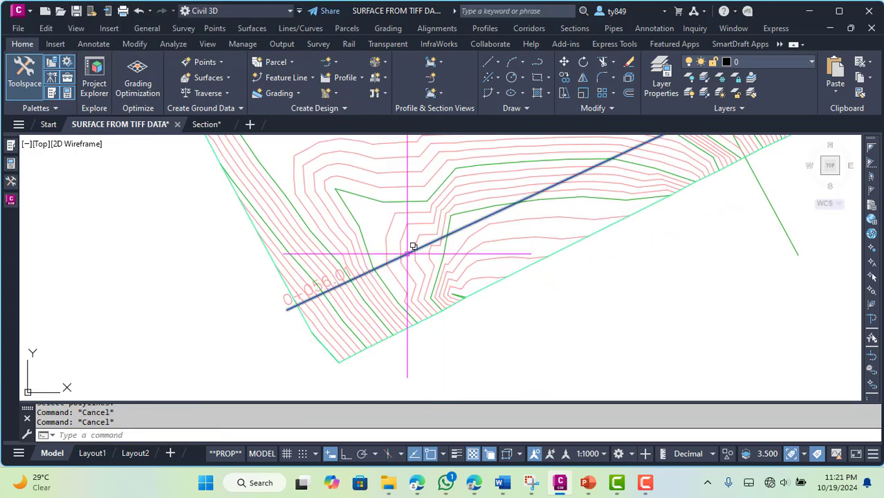
left_click(412, 246)
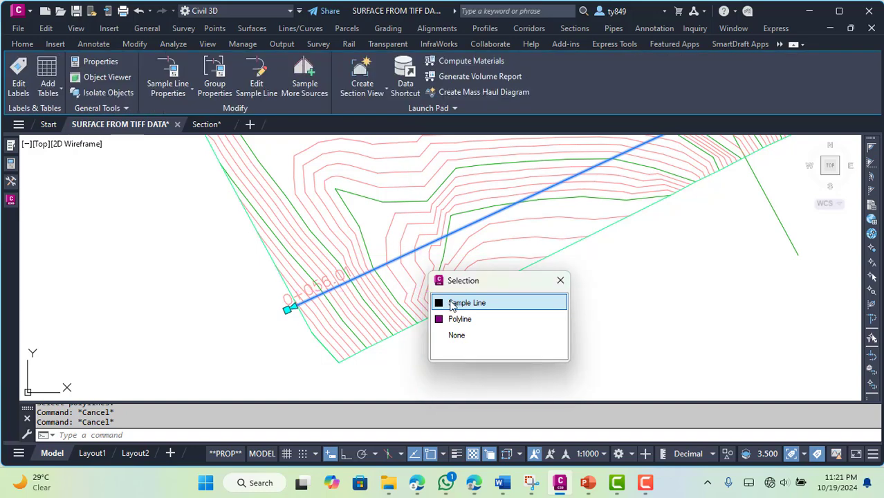
scroll(398, 343, "down", 7)
scroll(503, 207, "down", 4)
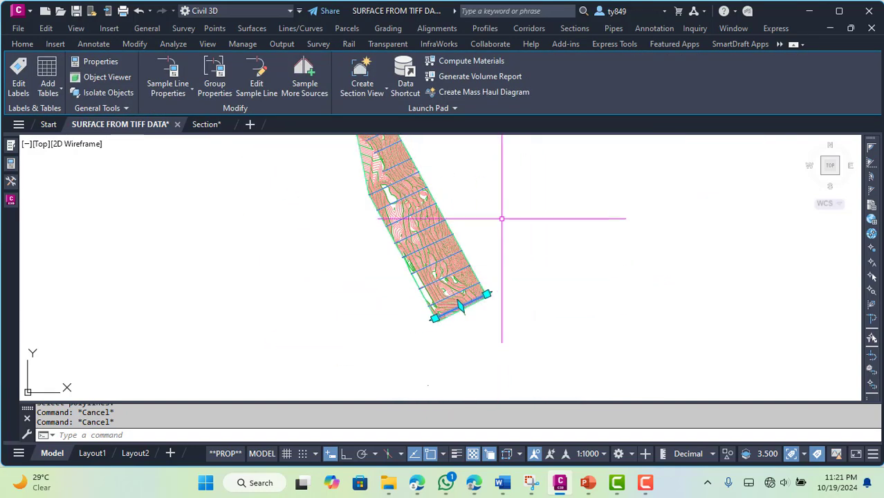
right_click(502, 173)
left_click(554, 446)
scroll(540, 323, "down", 2)
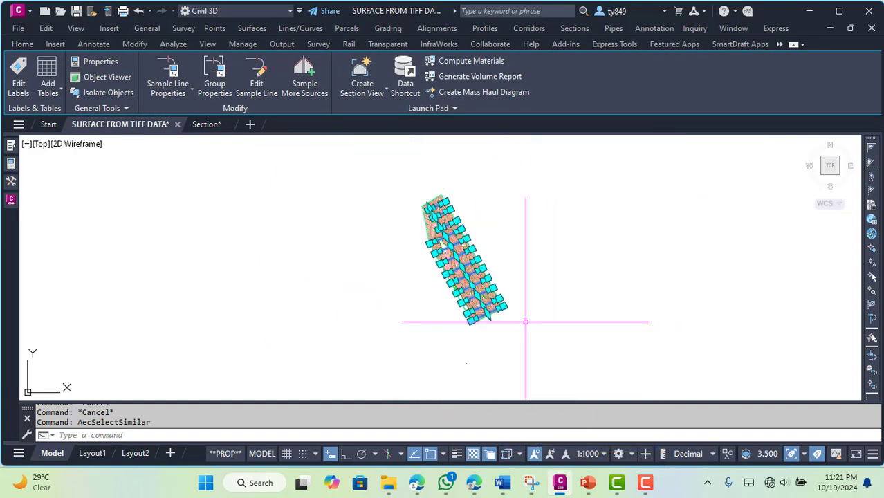
scroll(434, 197, "up", 4)
scroll(245, 194, "down", 4)
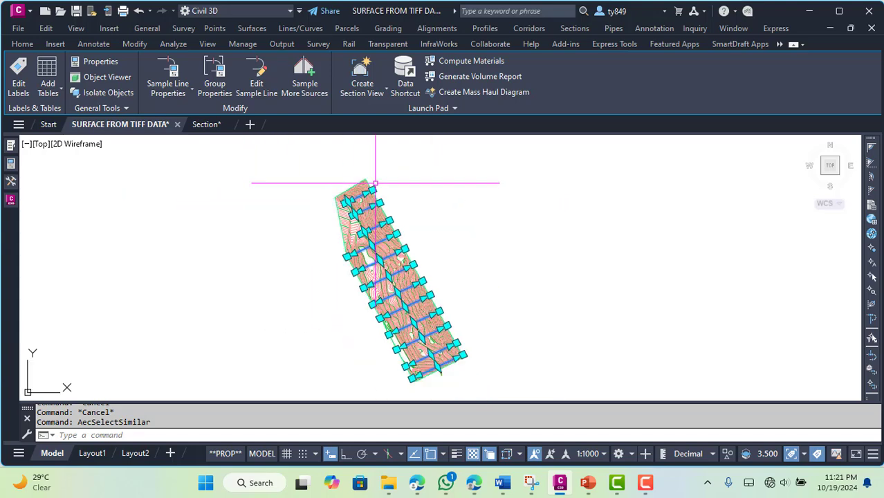
scroll(467, 359, "up", 3)
key("Escape")
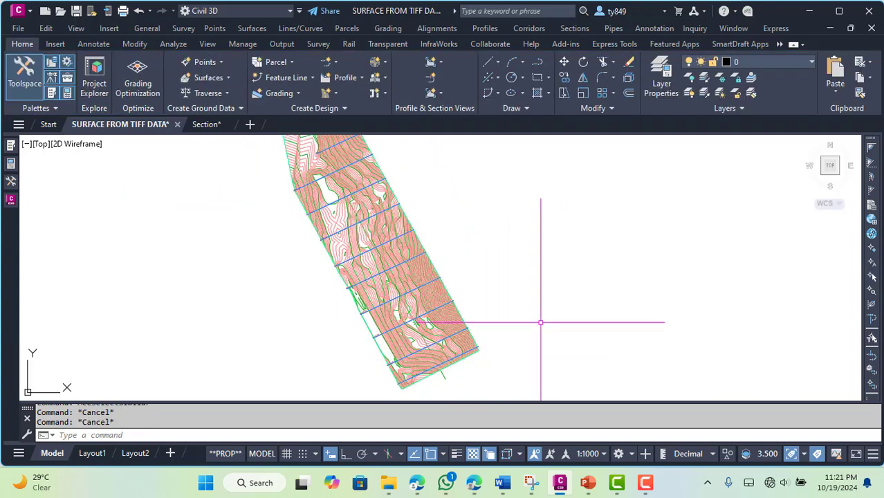
Start creating multiple section views from the southernmost sample line for Alignment - 02, with draft placement in model space
scroll(539, 316, "down", 3)
scroll(467, 356, "up", 4)
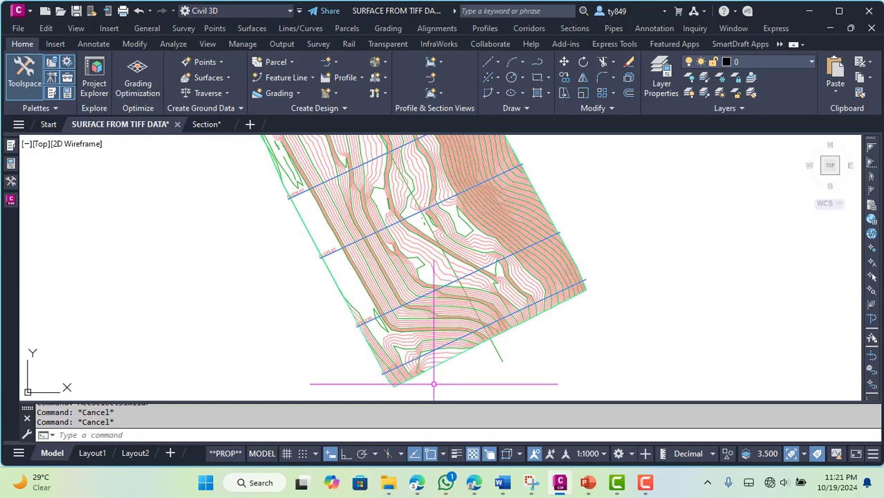
left_click(354, 330)
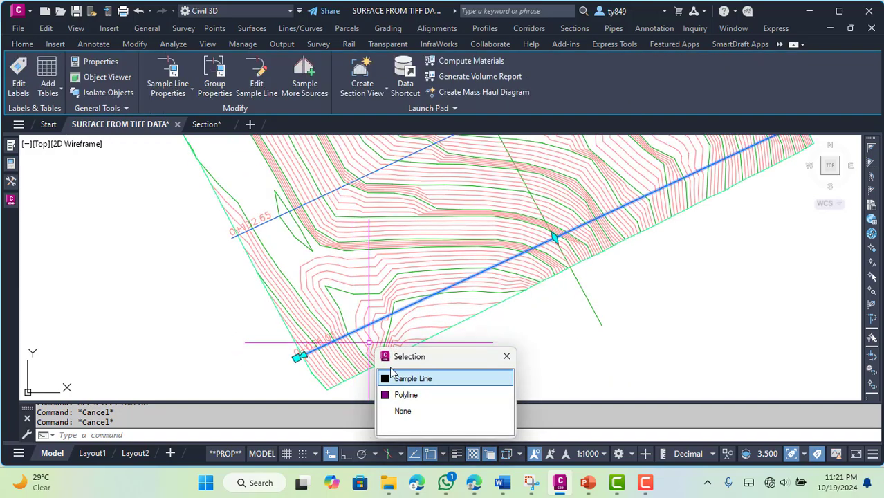
left_click(415, 375)
left_click(386, 88)
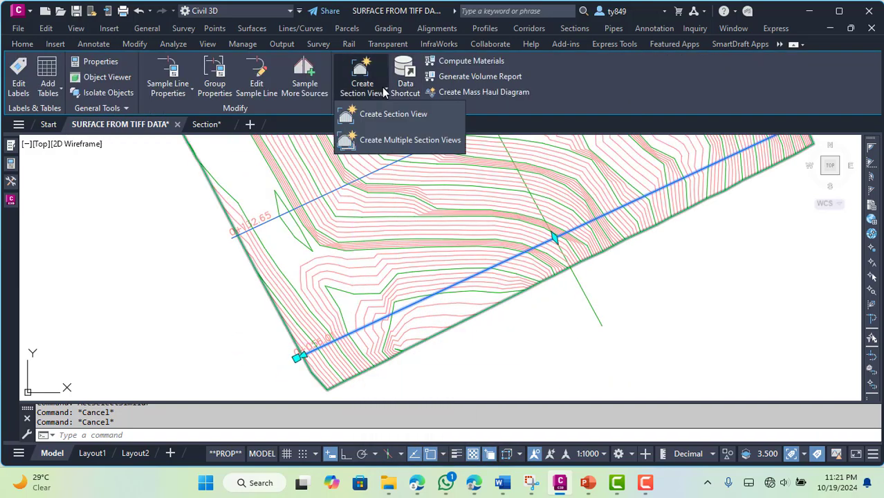
left_click(388, 141)
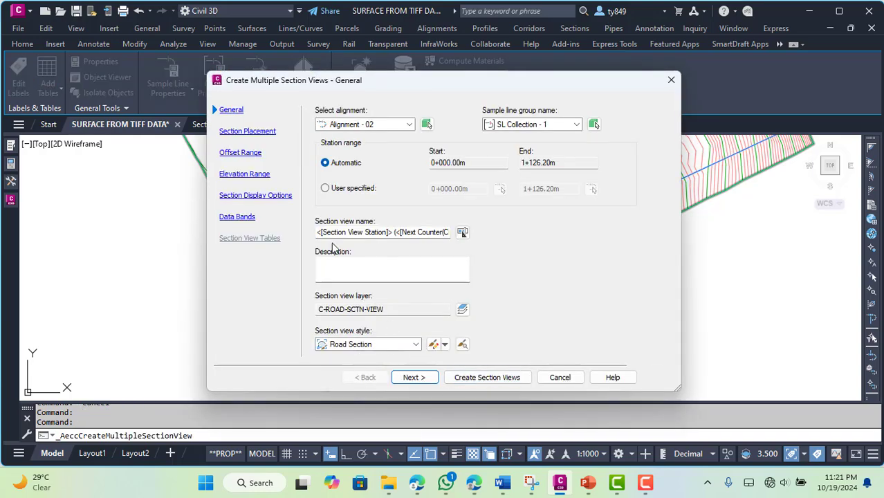
left_click(420, 377)
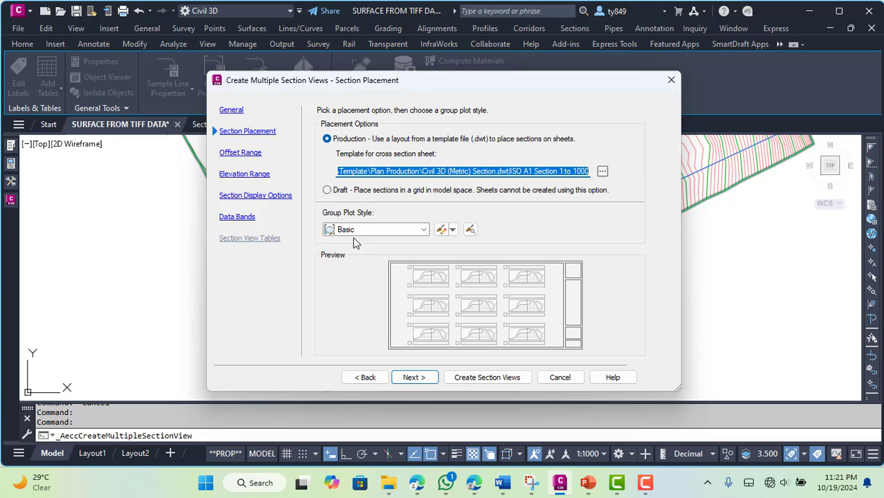
left_click(327, 190)
left_click(415, 377)
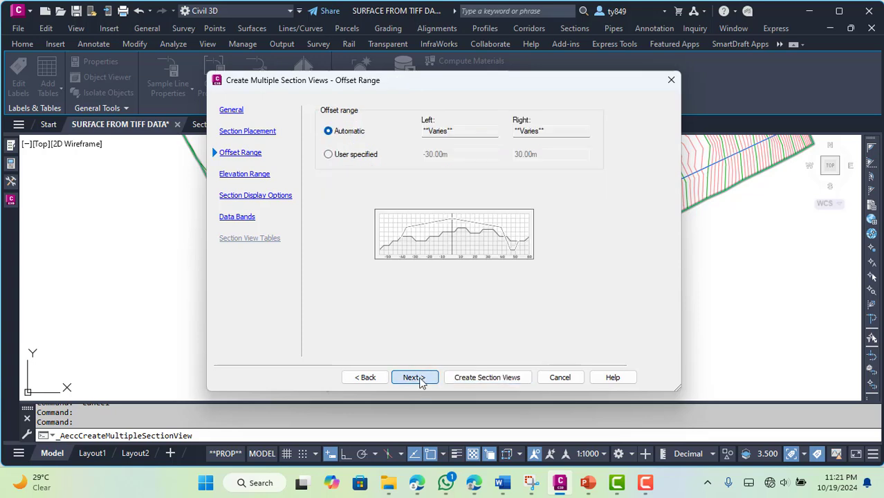
Keep the default range and display settings, set the band set to <none>, and place the section views east of the surface
left_click(420, 378)
left_click(419, 377)
left_click(420, 377)
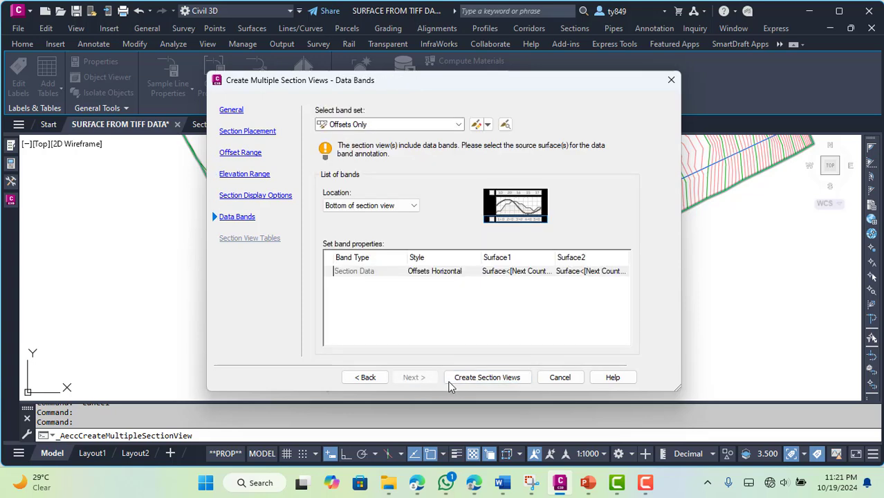
left_click(397, 125)
left_click(371, 133)
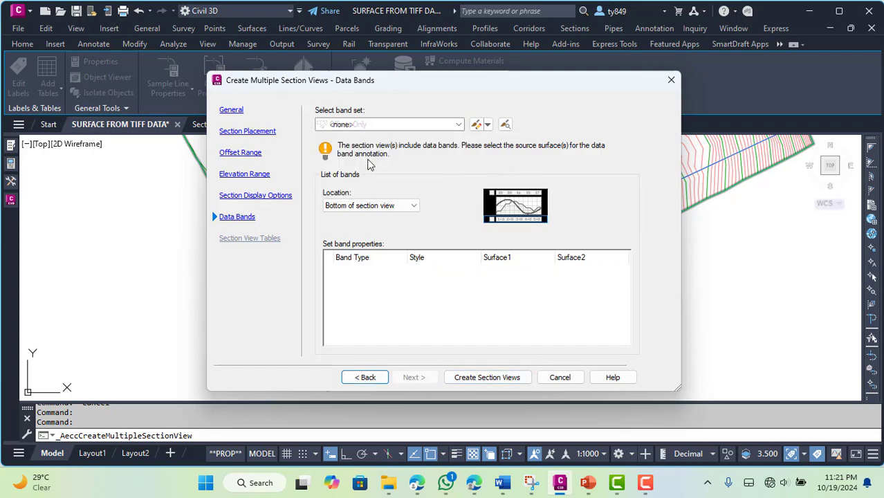
left_click(486, 377)
scroll(311, 290, "down", 6)
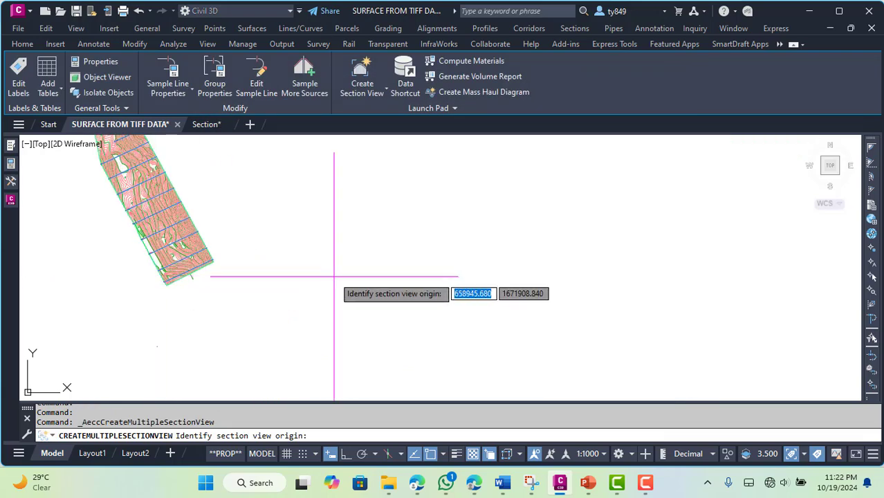
left_click(405, 317)
Examine the grid of section views up close and clear the sample line selection
scroll(346, 325, "up", 5)
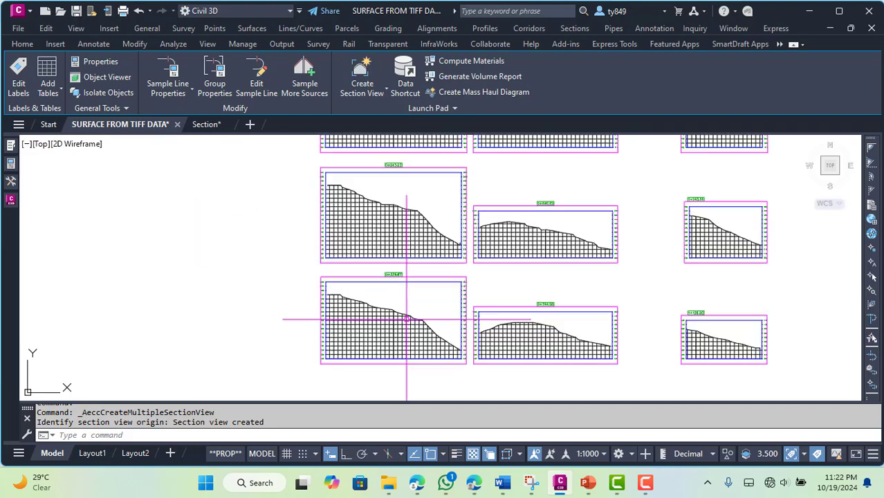
scroll(523, 321, "up", 5)
scroll(526, 308, "down", 8)
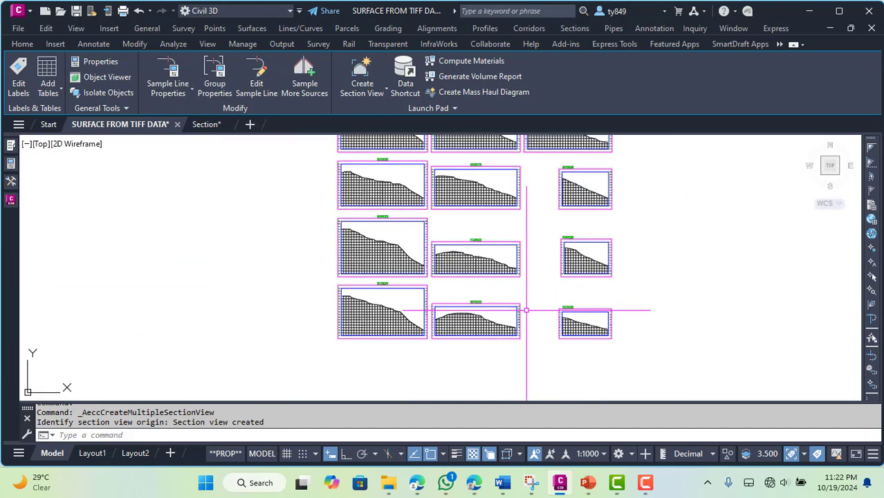
scroll(453, 277, "up", 5)
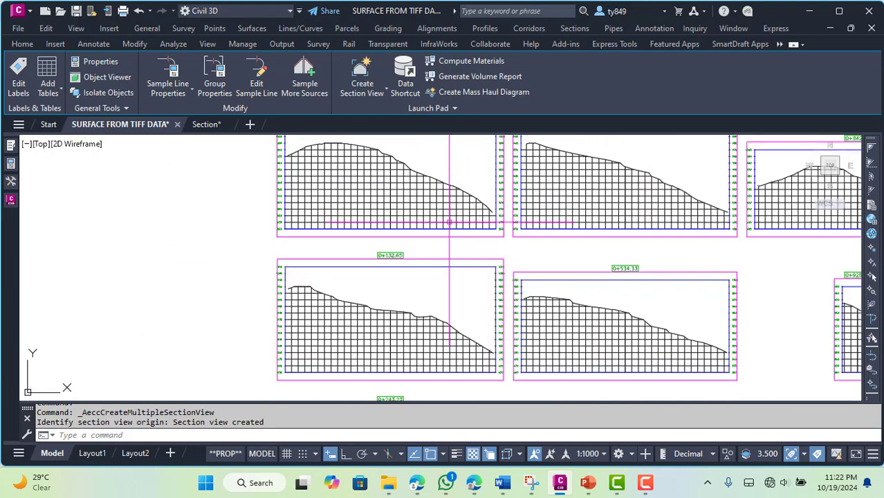
scroll(373, 168, "up", 3)
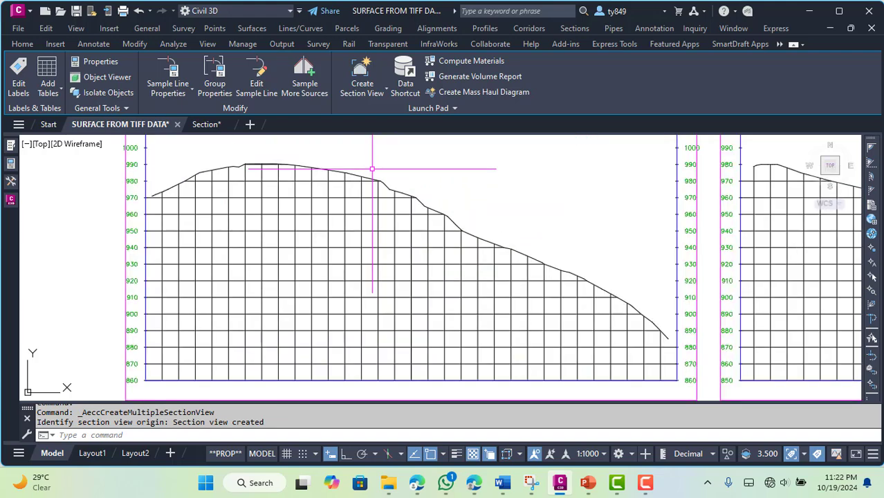
scroll(372, 168, "down", 8)
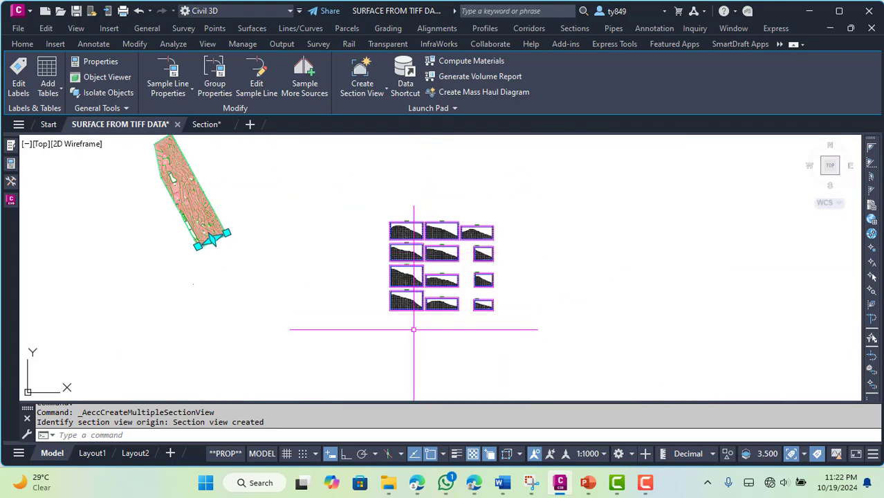
scroll(371, 269, "up", 8)
scroll(372, 270, "down", 6)
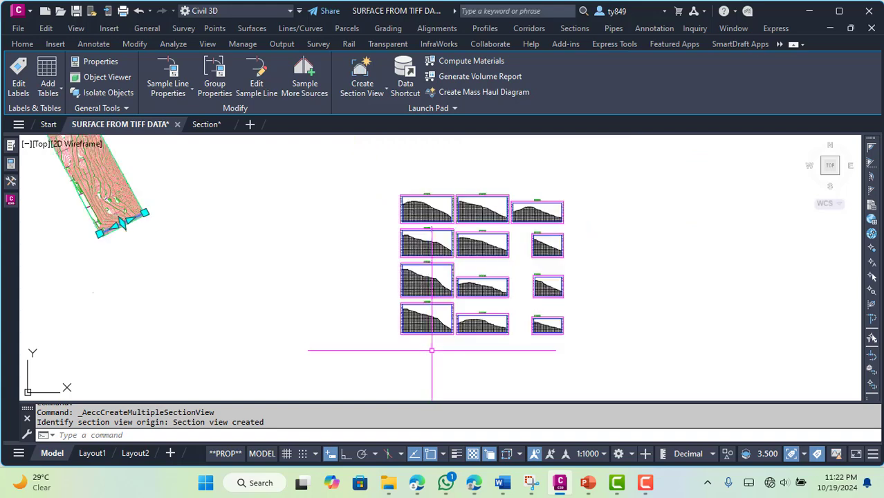
scroll(301, 174, "up", 6)
scroll(301, 188, "down", 4)
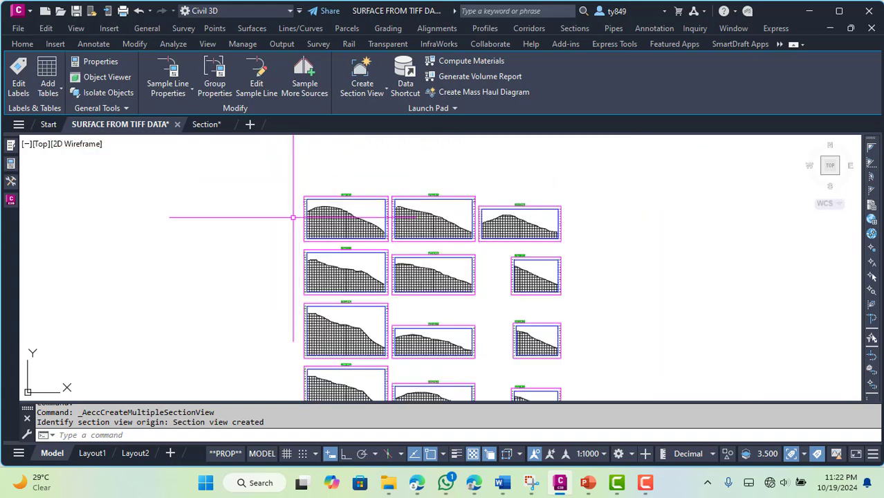
scroll(293, 218, "up", 2)
key("Escape")
key("Escape")
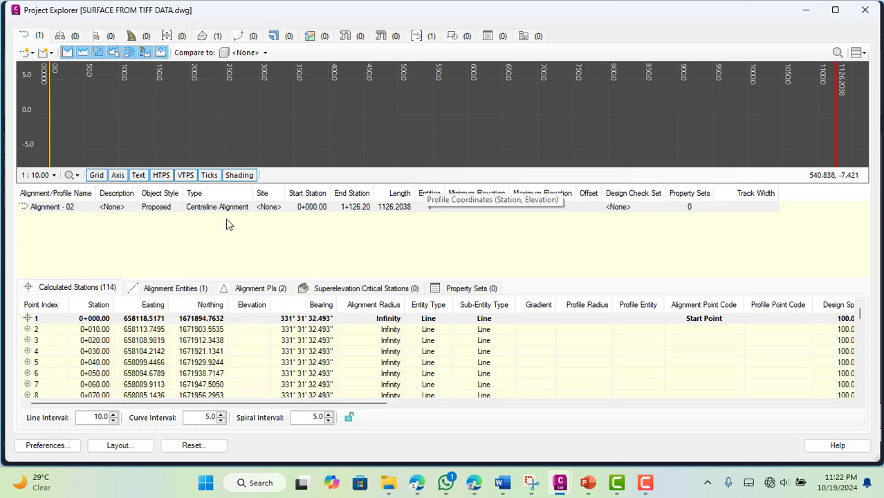
Review the entities and calculated stations of Alignment - 02 in the Project Explorer
left_click(179, 211)
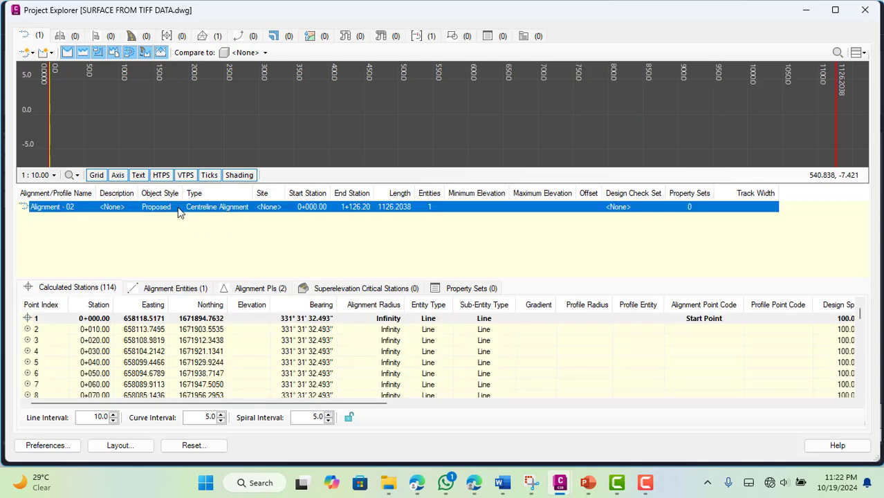
left_click(175, 289)
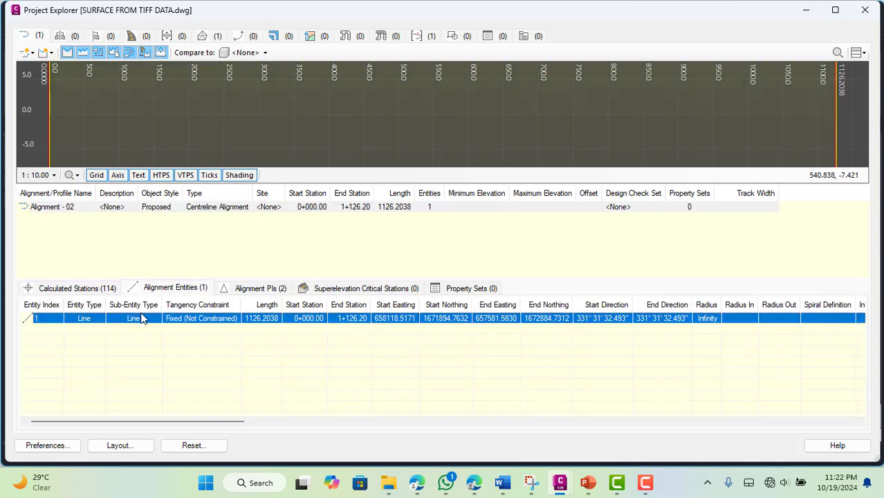
left_click(81, 287)
left_click(86, 330)
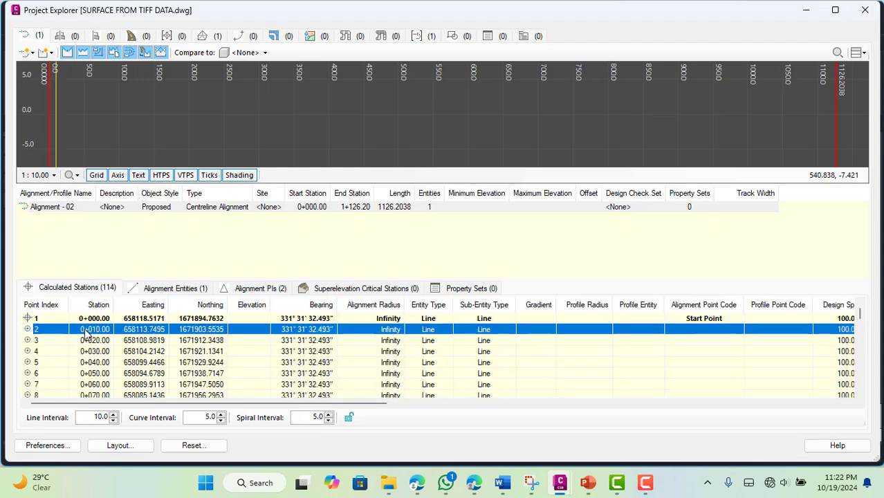
scroll(456, 124, "down", 7)
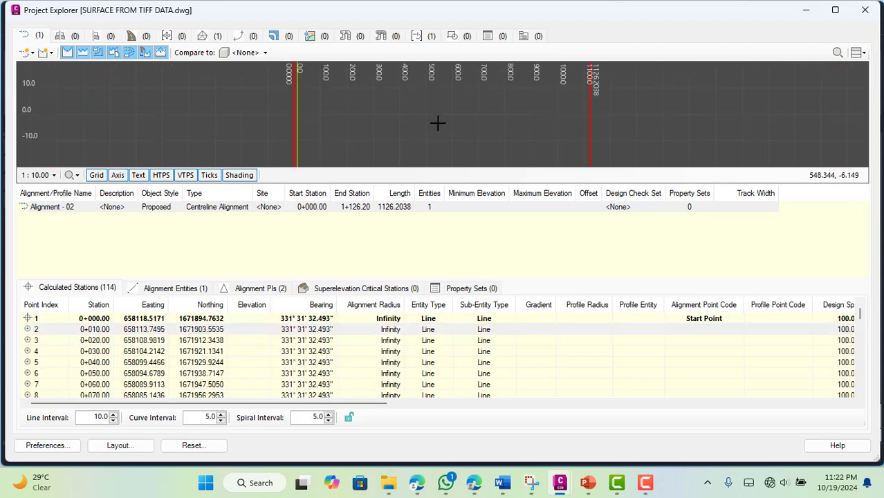
scroll(428, 113, "down", 3)
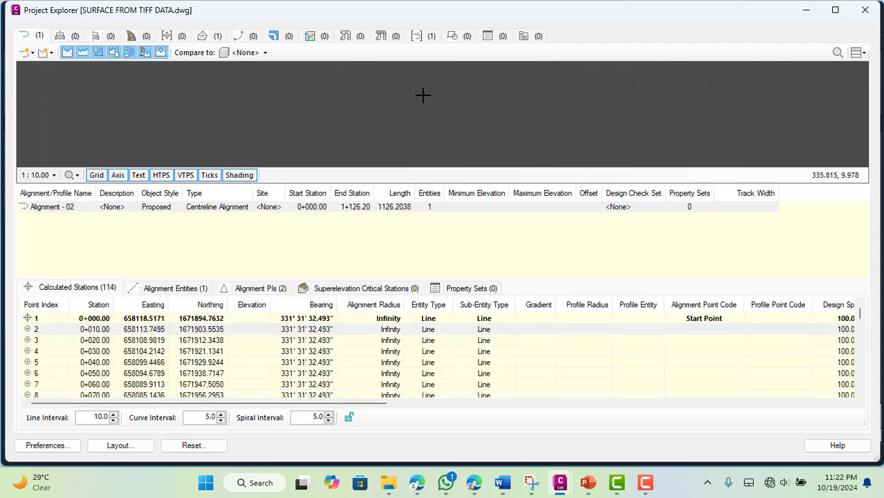
Examine the surface sections of sample line group SL Collection - 1 station by station, from 0+056.01 to 1+126.20
left_click(416, 37)
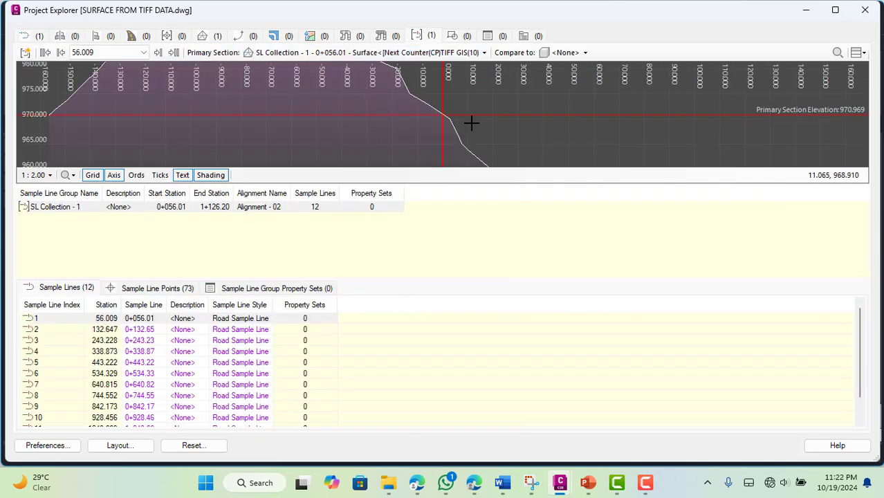
scroll(485, 122, "down", 5)
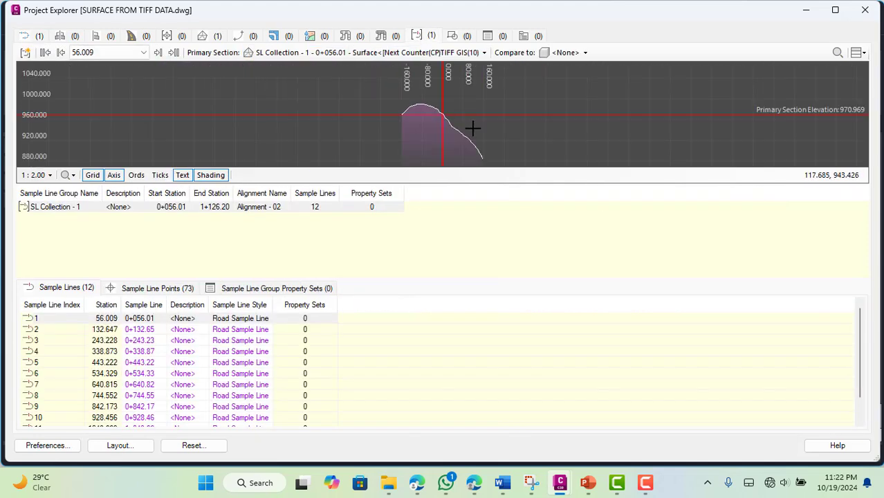
scroll(474, 119, "up", 2)
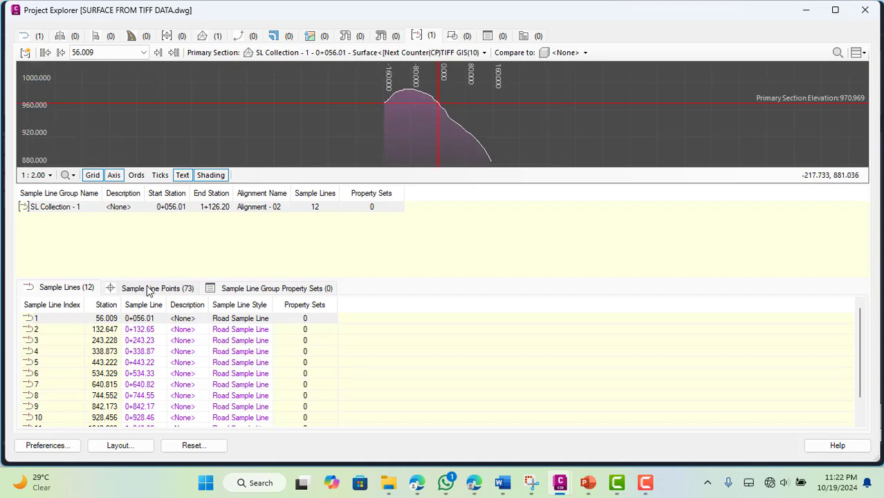
left_click(55, 333)
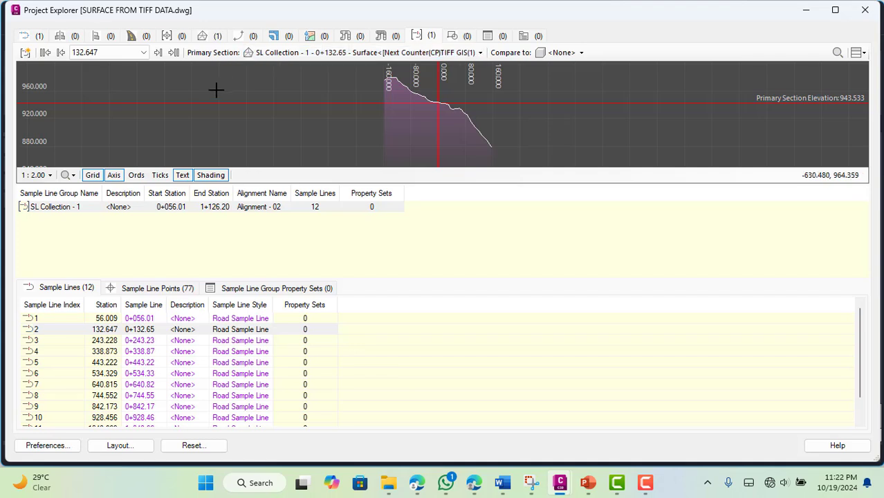
left_click(157, 54)
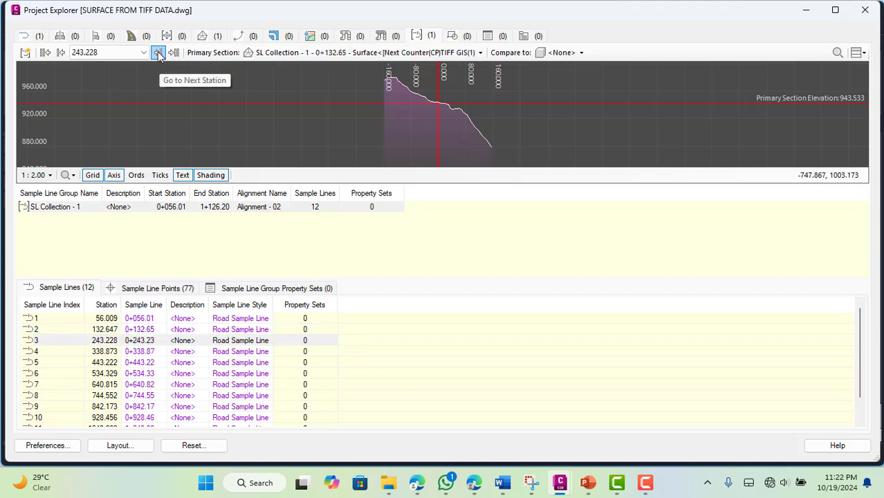
left_click(158, 53)
left_click(158, 53)
left_click(158, 54)
left_click(157, 54)
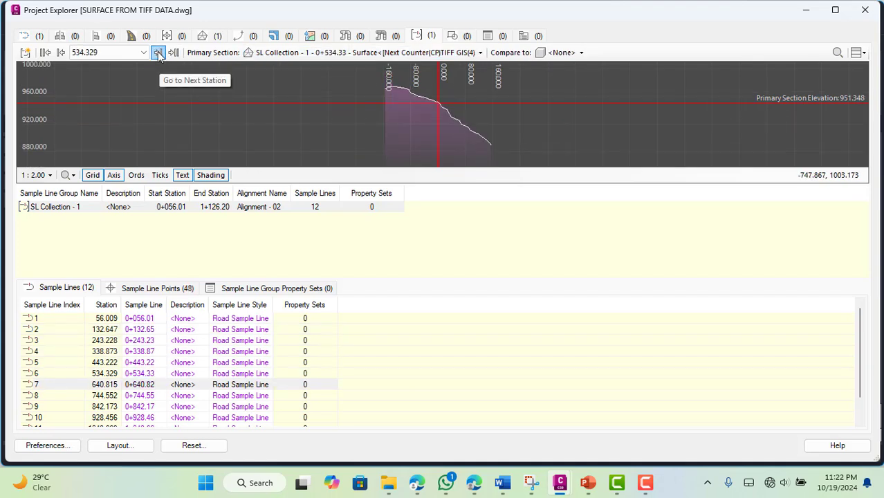
left_click(158, 54)
left_click(158, 53)
left_click(158, 53)
left_click(158, 53)
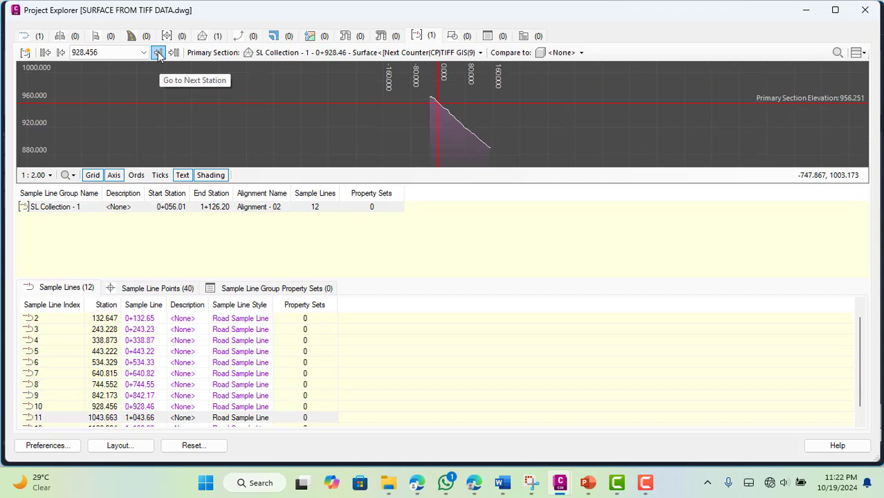
left_click(157, 53)
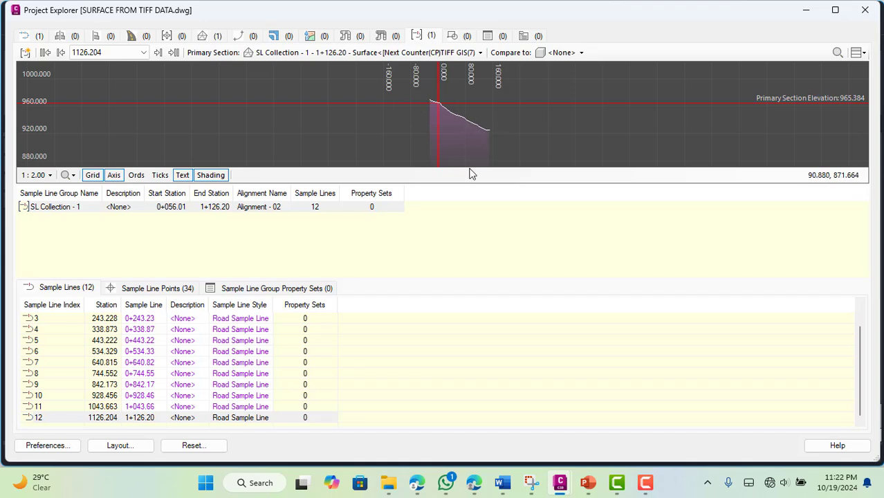
Start a new object set from sample line group SL Collection - 1 with Sample Lines as the sub-object type
left_click(175, 210)
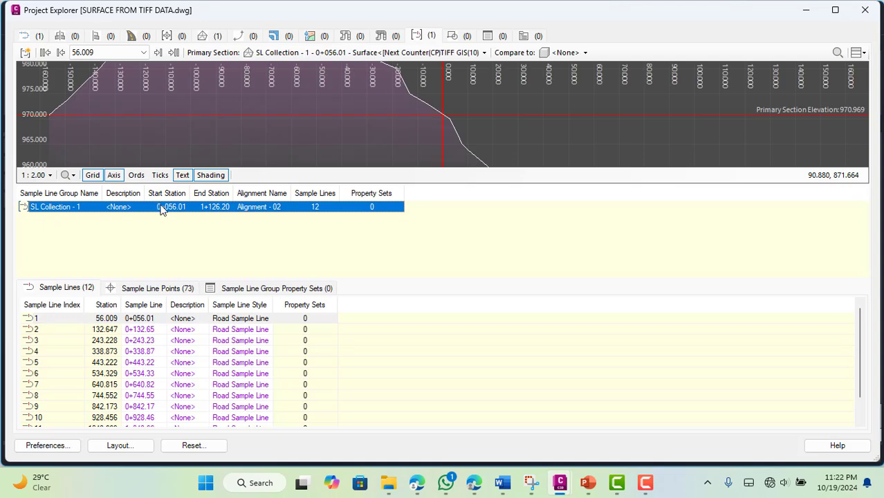
right_click(161, 210)
mouse_move(201, 217)
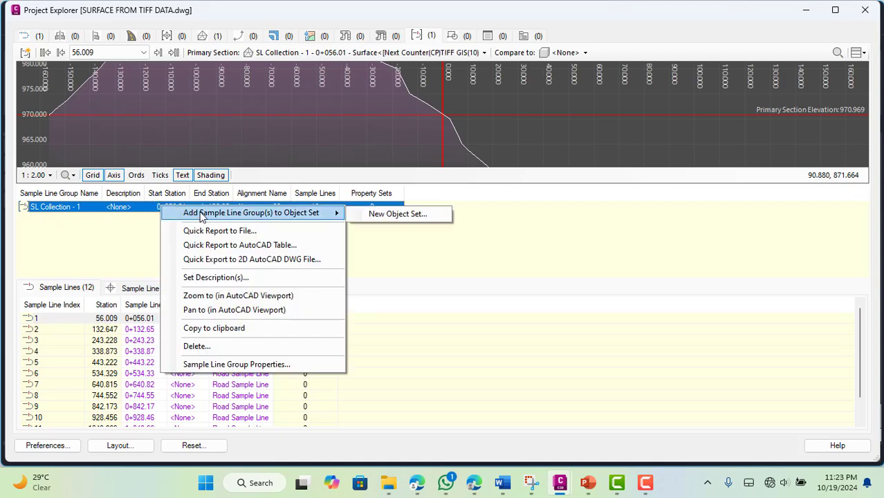
left_click(392, 214)
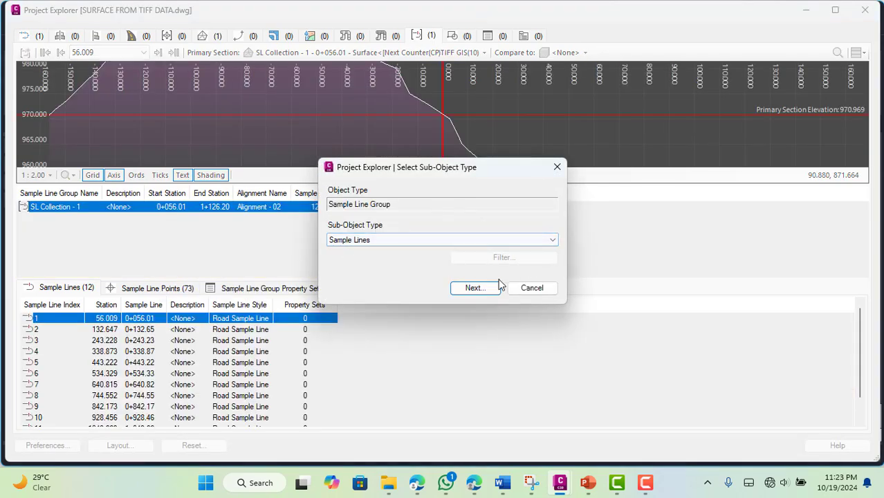
left_click(484, 287)
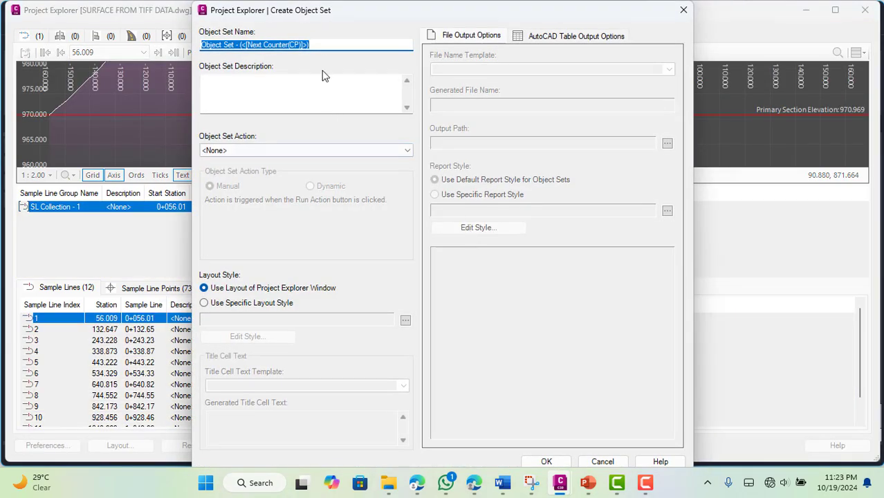
Append 004 to the default object set name, set its action to Report to XLSX File (*.xlsx), and create the set
left_click(321, 47)
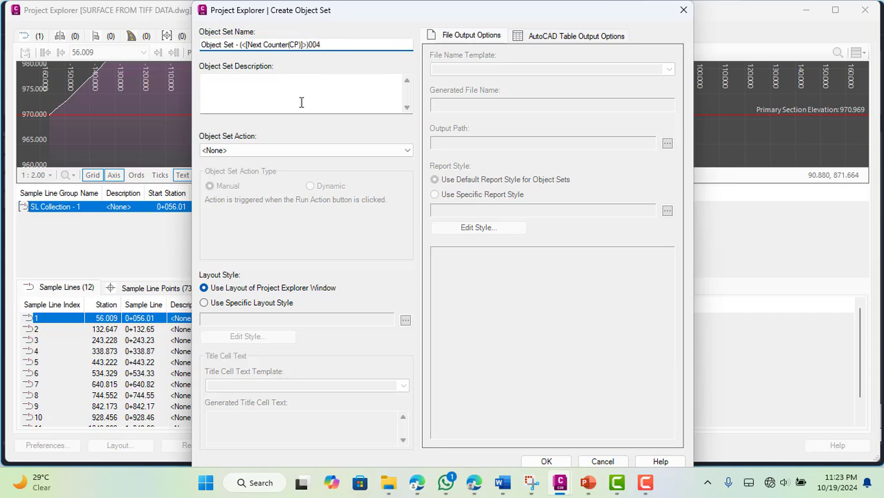
left_click(277, 150)
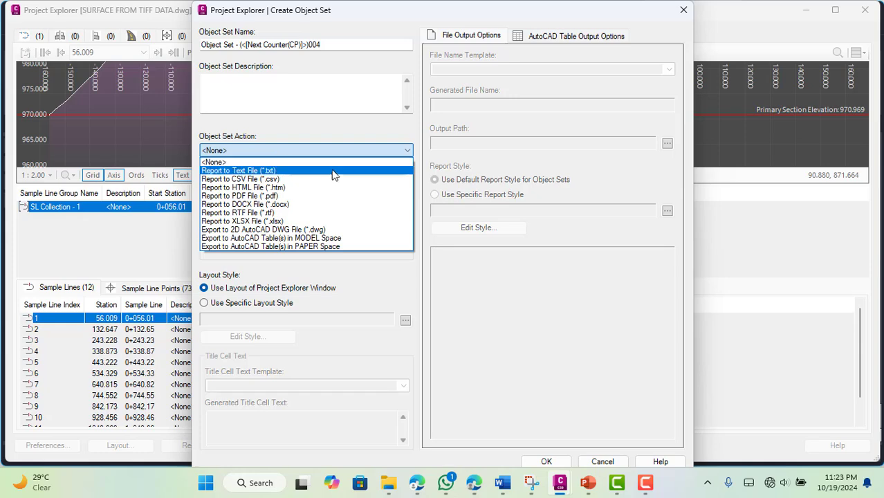
left_click(339, 221)
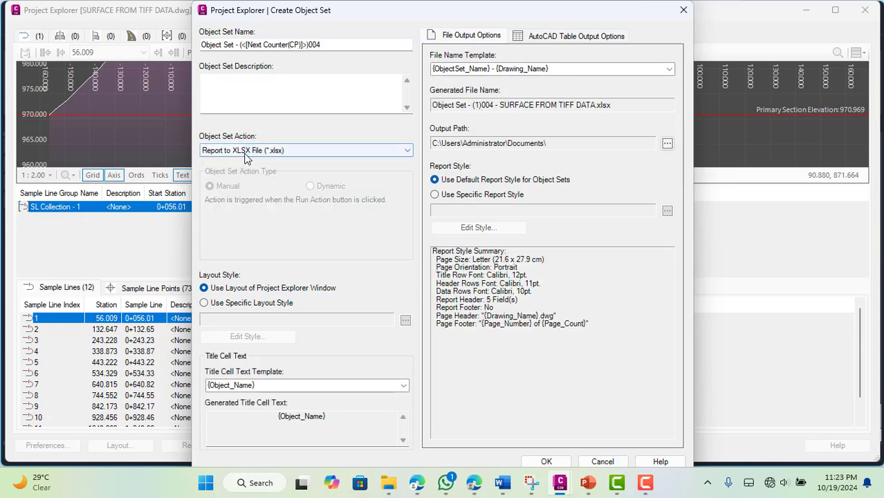
left_click(538, 461)
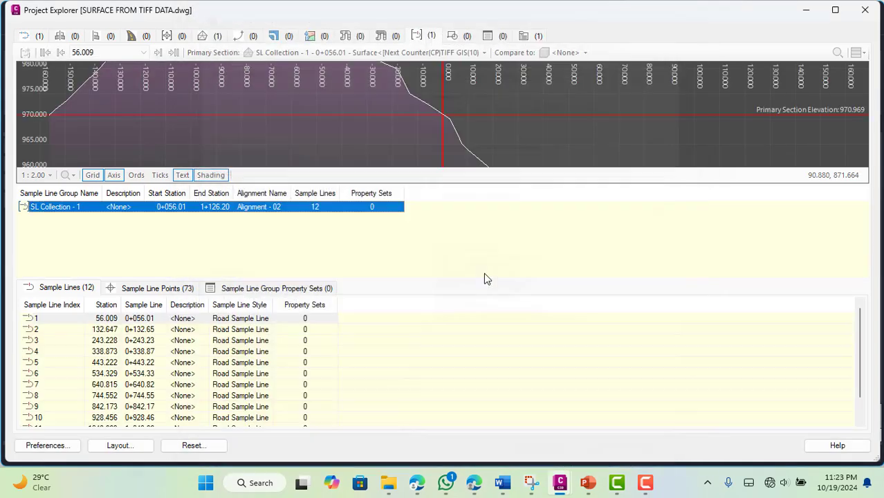
left_click(547, 278)
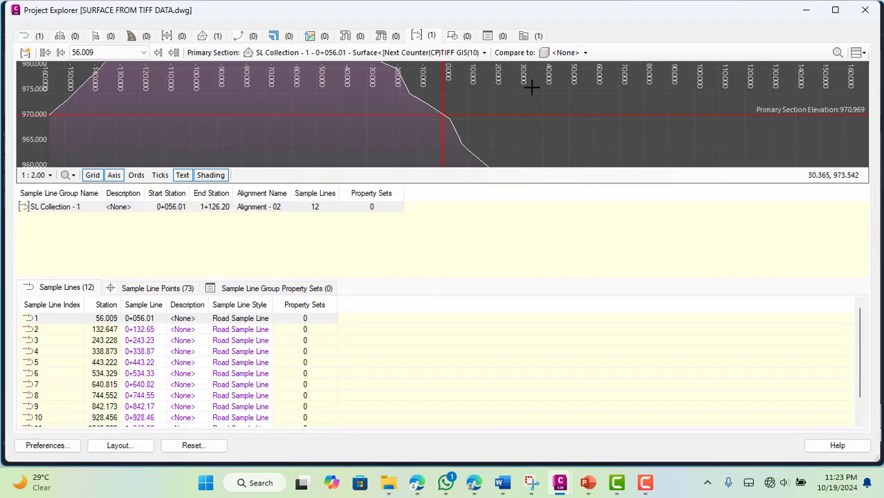
Run all object set actions to generate the XLSX report of the sample lines and open the file in Excel
left_click(525, 36)
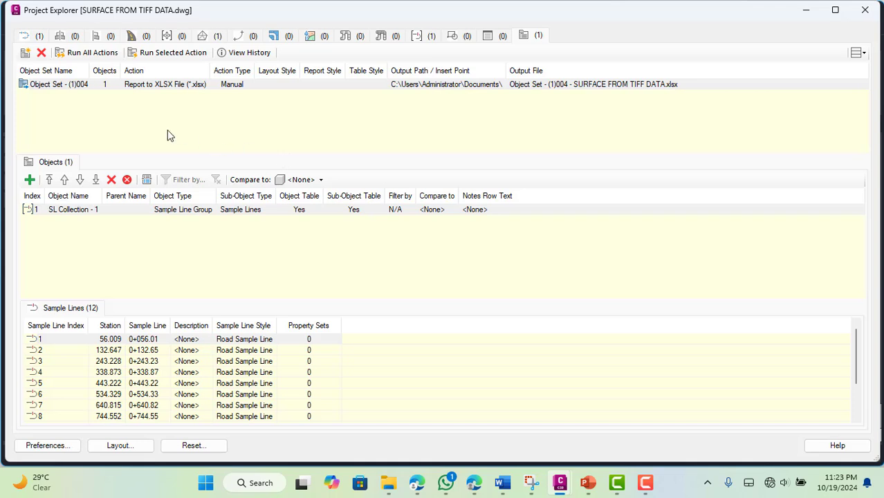
left_click(131, 90)
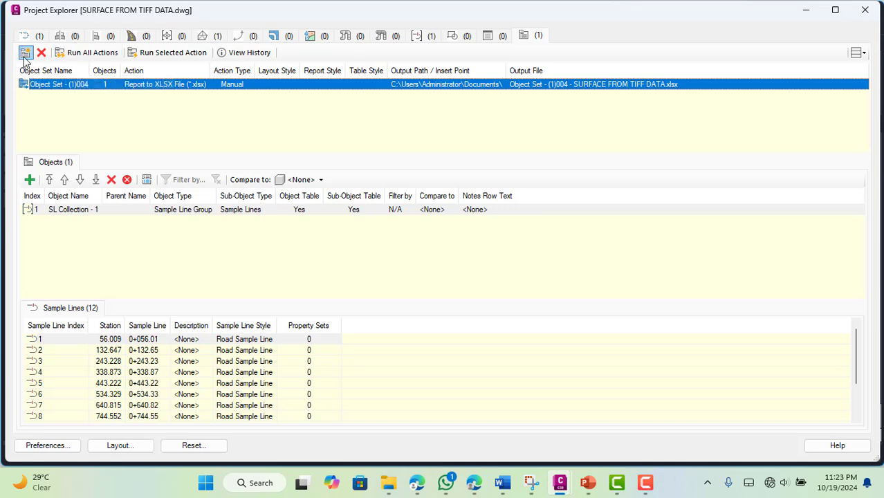
left_click(76, 55)
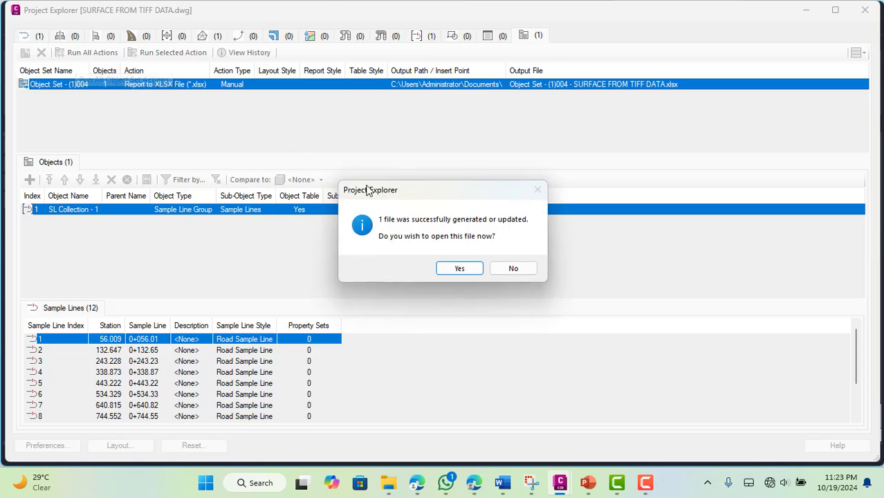
left_click(458, 269)
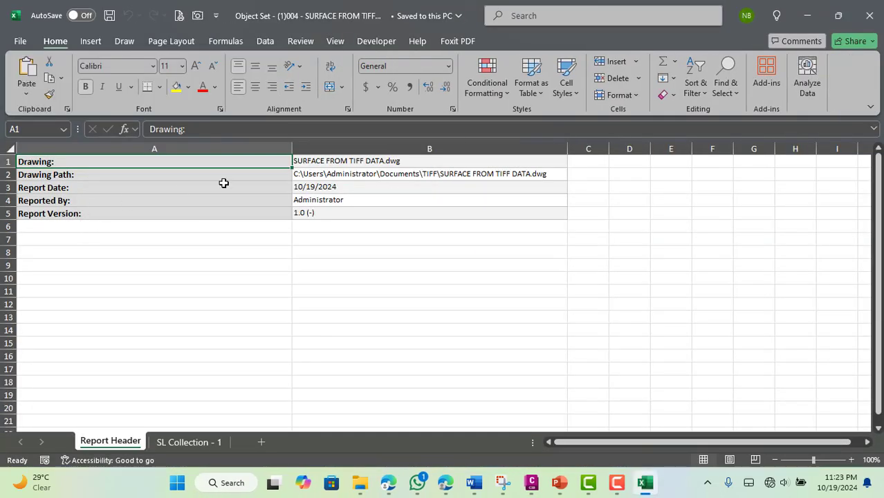
Review the SL Collection - 1 sheet for each sample line's point coordinates, elevations and offsets
left_click(188, 442)
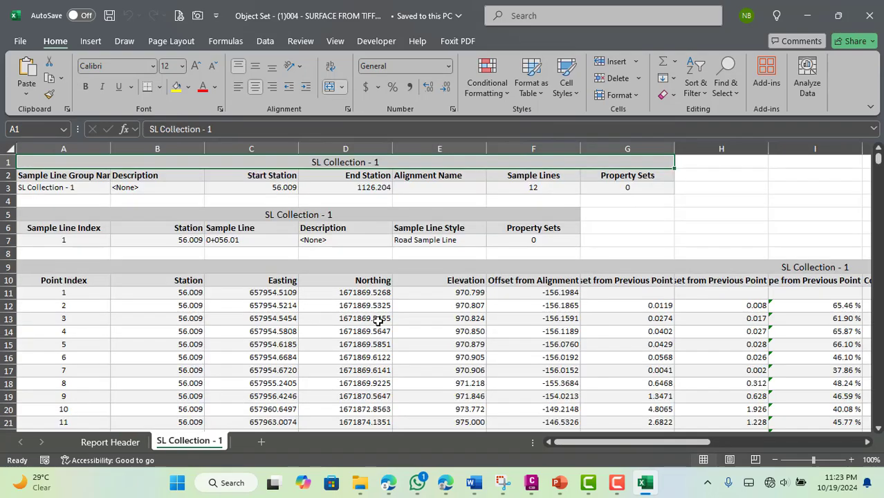
scroll(258, 259, "down", 1, "ctrl")
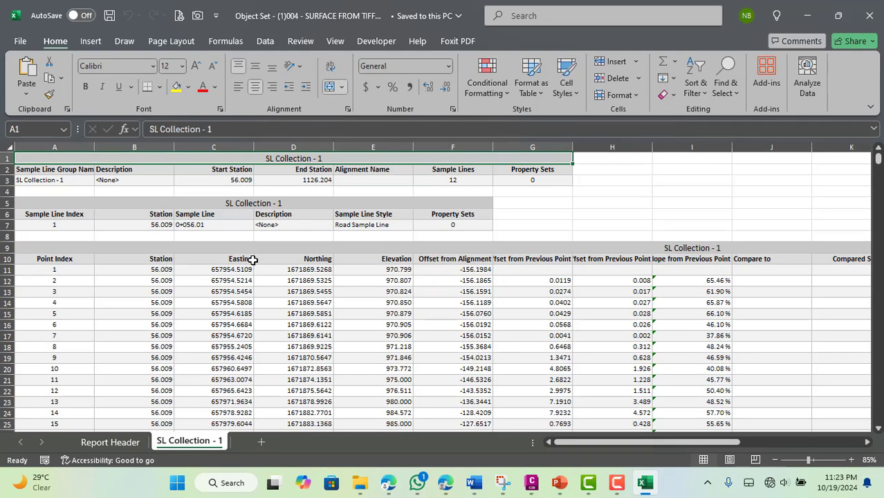
scroll(459, 261, "down", 16)
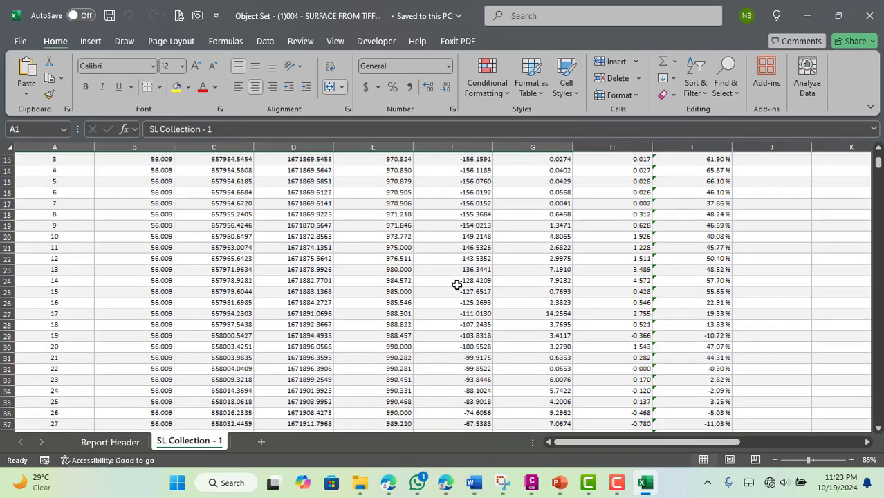
scroll(440, 321, "down", 11)
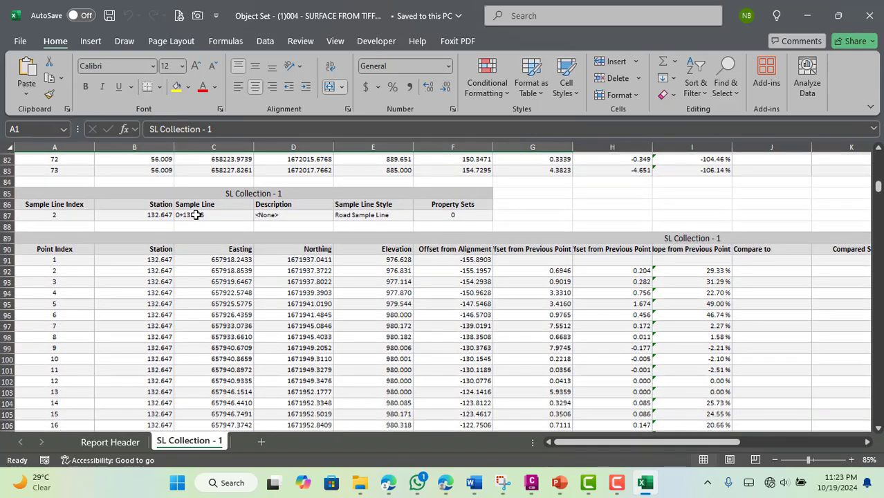
left_click(196, 215)
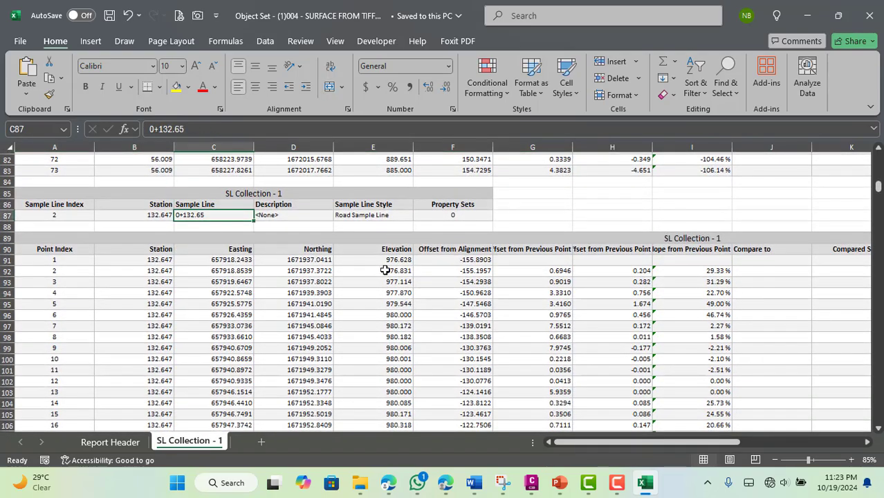
scroll(385, 273, "down", 20)
scroll(370, 355, "down", 13)
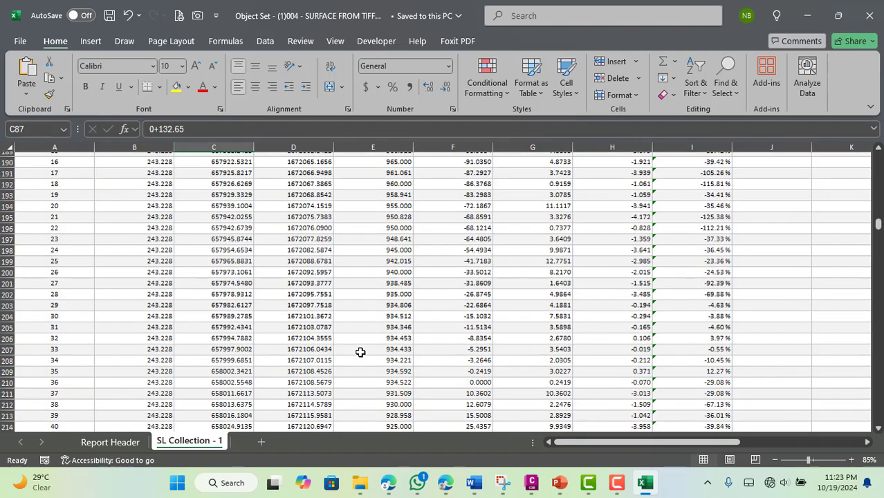
scroll(360, 353, "up", 10)
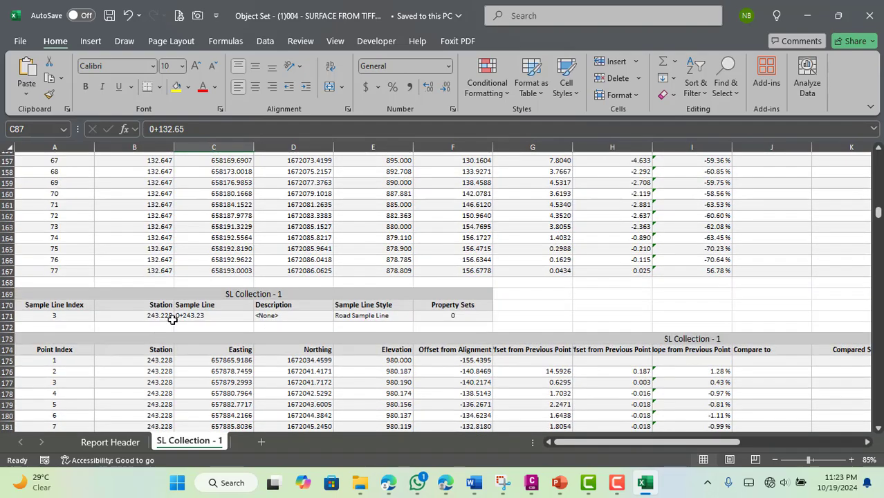
scroll(278, 324, "down", 20)
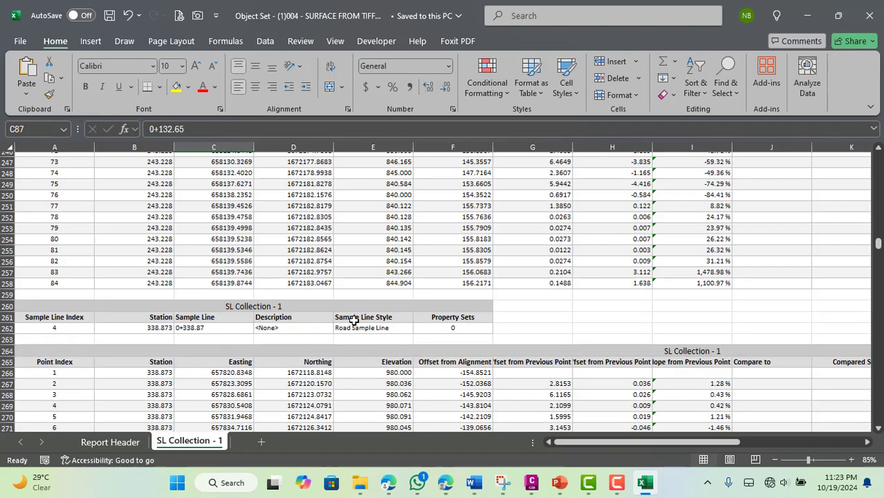
scroll(349, 325, "down", 20)
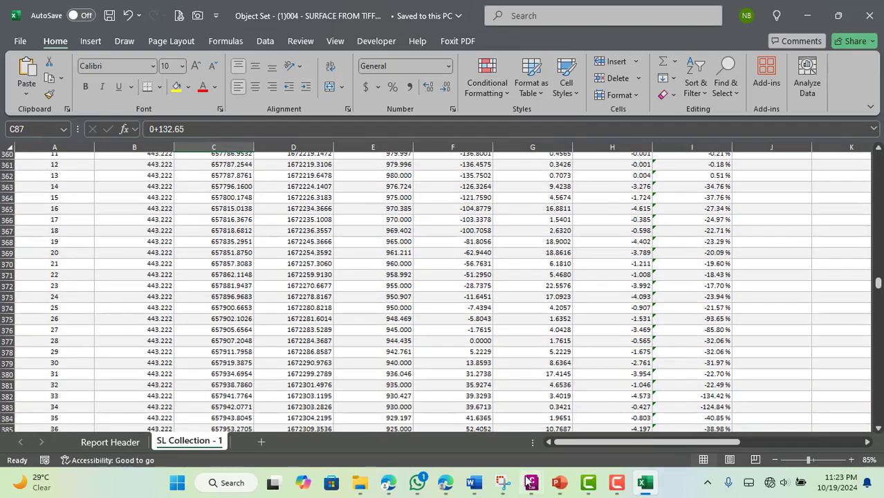
Switch back to Civil 3D and minimize the Project Explorer window to return to the drawing
mouse_move(526, 476)
left_click(527, 429)
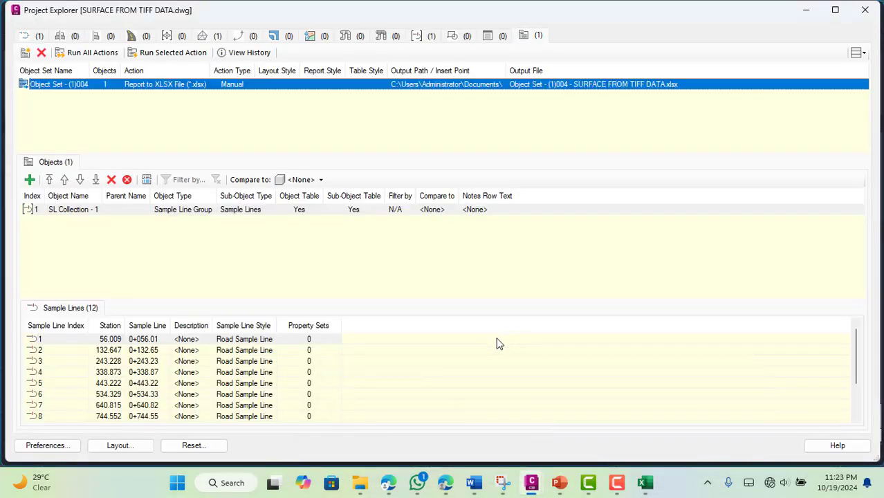
left_click(806, 10)
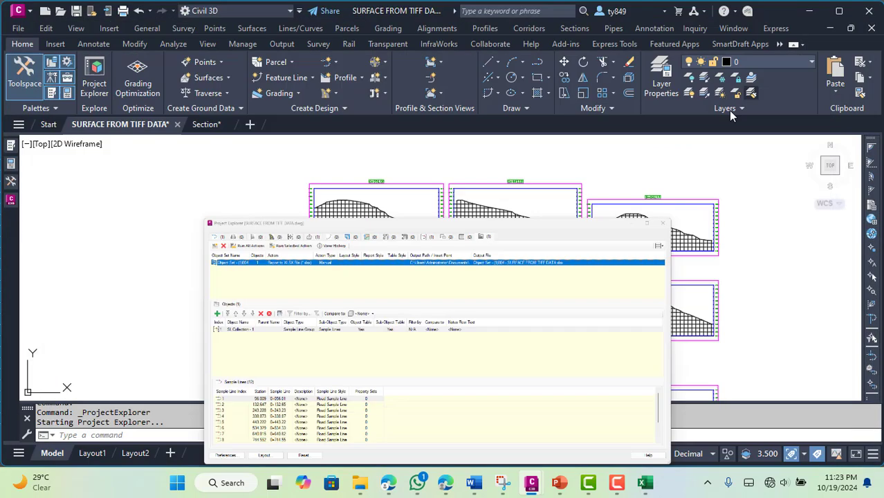
Add major station labels to the alignment in the Perpendicular with Tick style with a 10 m increment
scroll(609, 343, "down", 5)
scroll(489, 273, "up", 8)
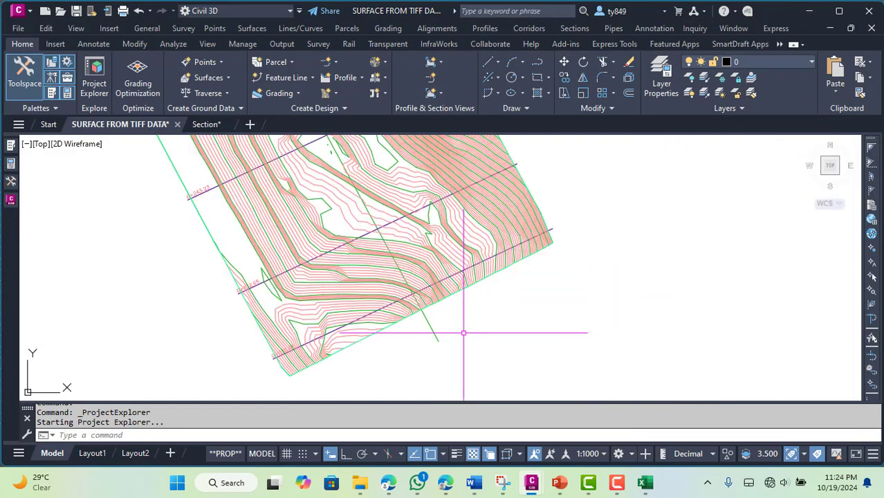
left_click(434, 333)
right_click(435, 334)
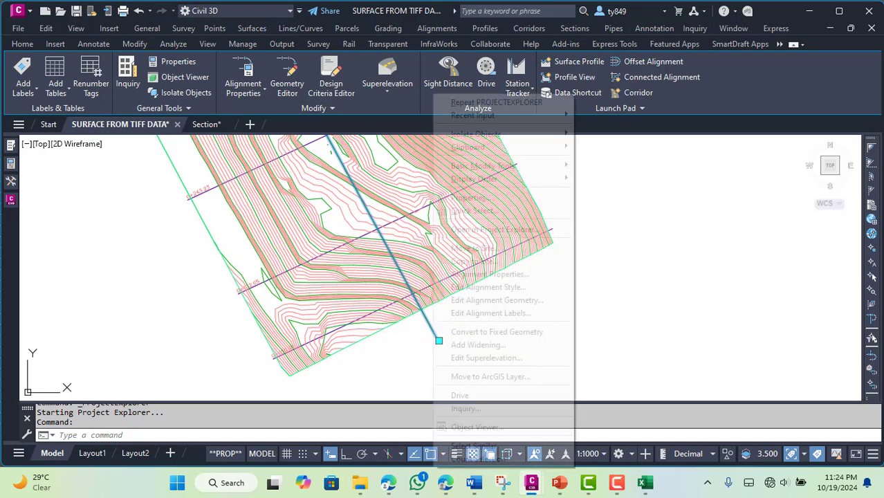
left_click(520, 312)
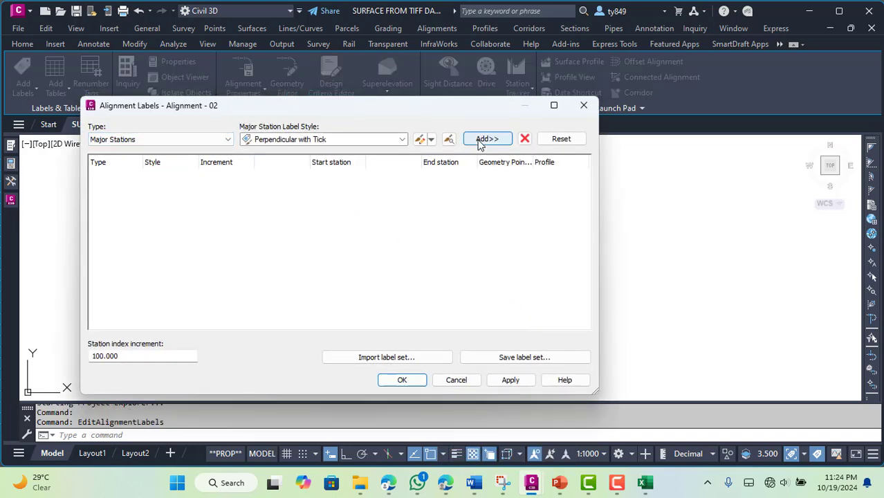
left_click(485, 139)
left_click(231, 178)
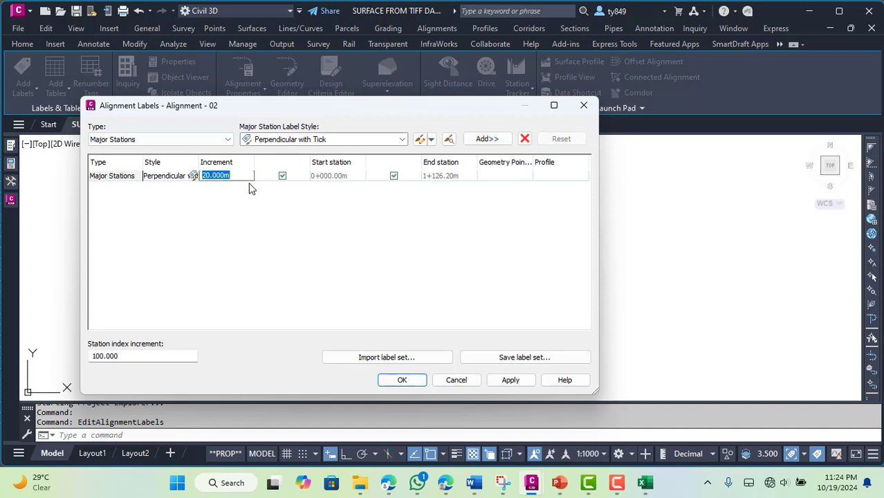
left_click(510, 380)
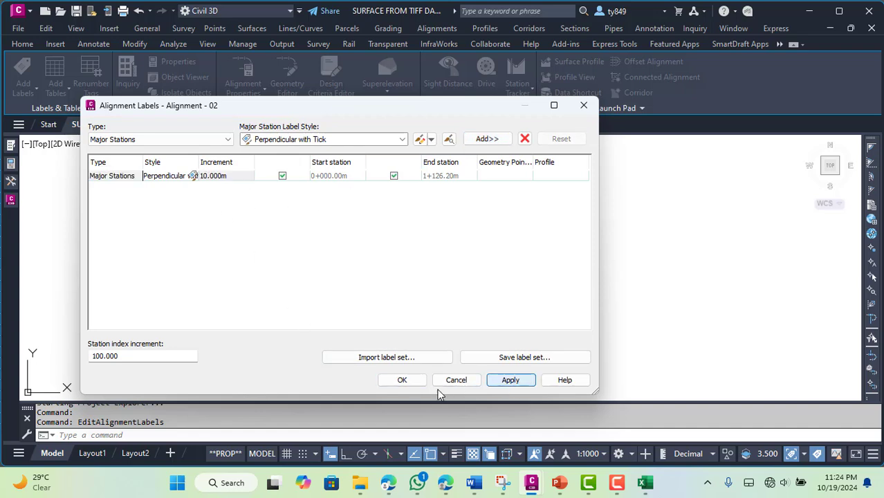
left_click(402, 380)
Examine the station labels along the start of the alignment and the label of the first sample line
scroll(429, 338, "up", 6)
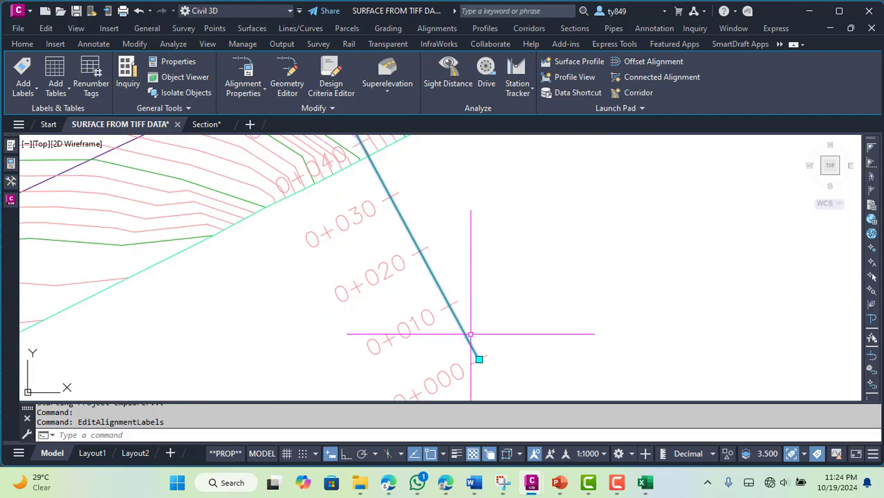
scroll(519, 368, "down", 4)
scroll(446, 255, "up", 6)
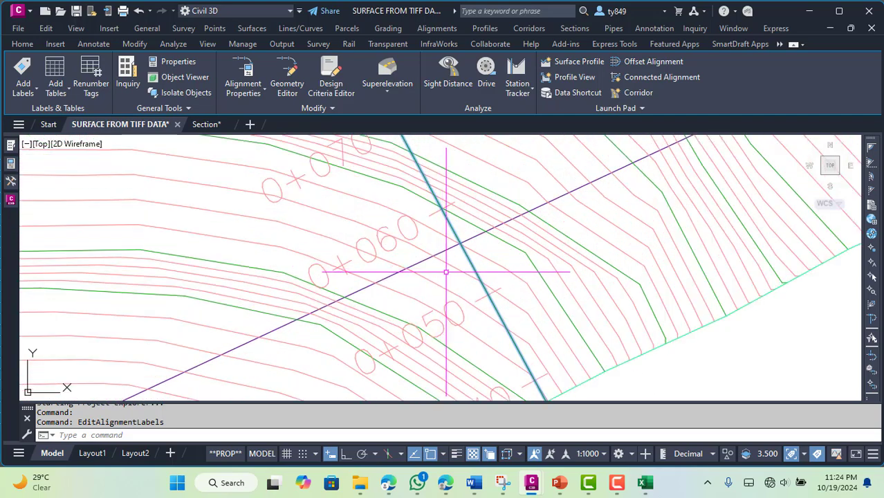
scroll(411, 236, "down", 5)
scroll(411, 235, "down", 3)
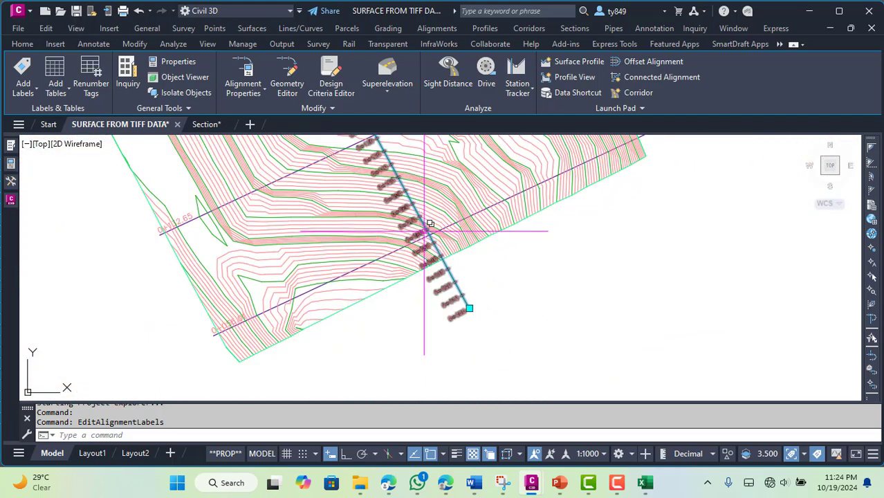
scroll(271, 335, "up", 5)
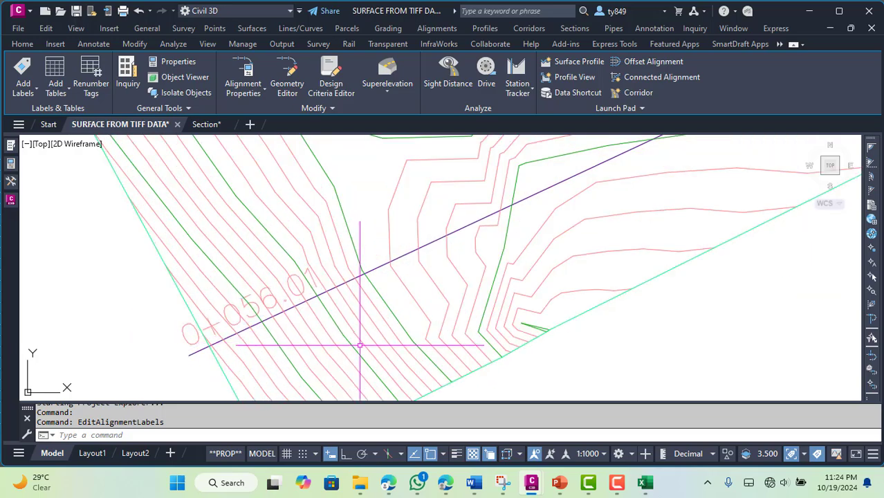
Bring Project Explorer back up and check the stations of the sample lines in SL Collection - 1
mouse_move(615, 480)
mouse_move(529, 489)
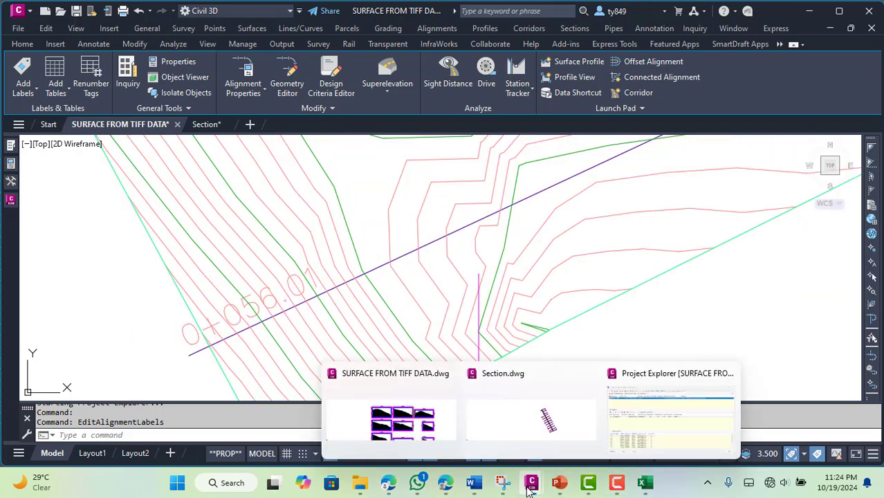
left_click(646, 428)
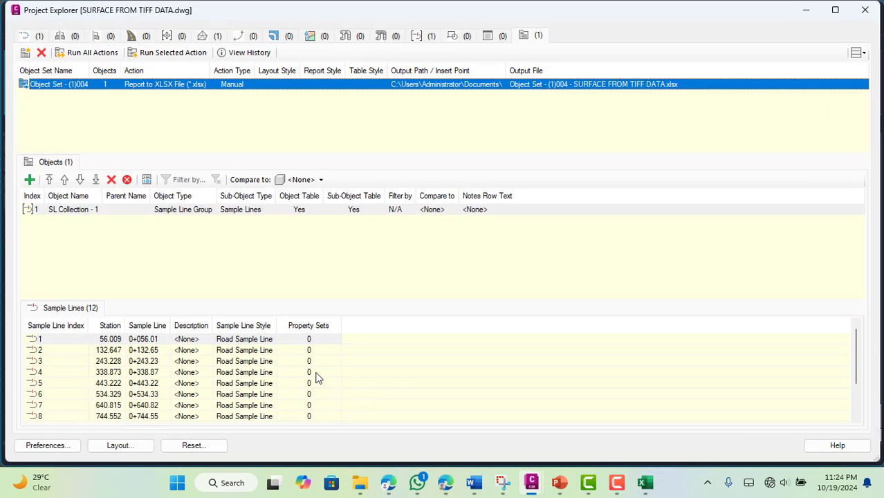
left_click(110, 353)
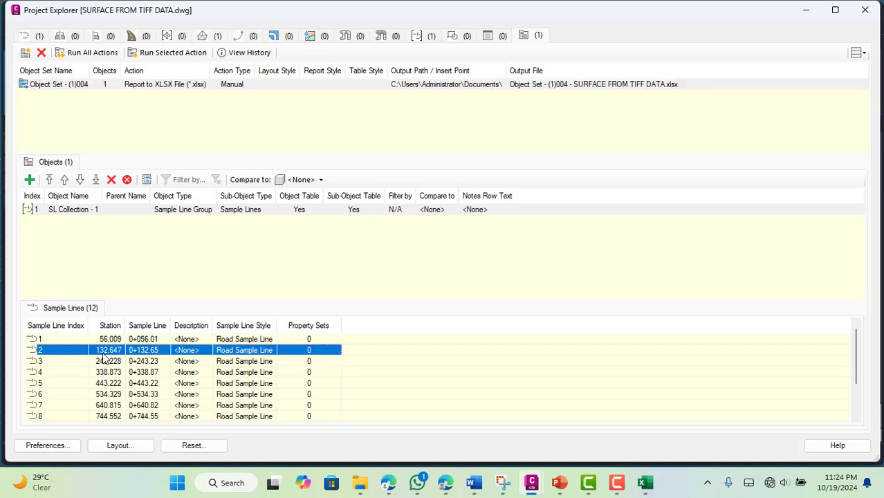
left_click(117, 367)
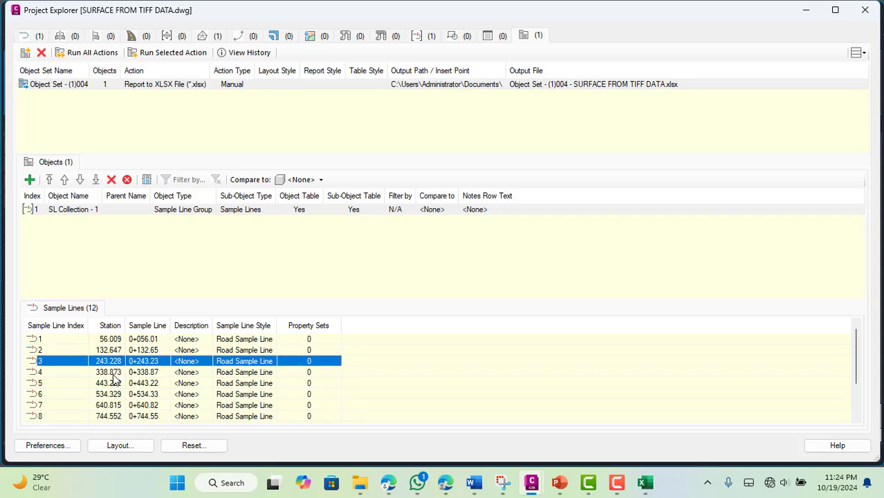
left_click(115, 373)
scroll(232, 354, "down", 2)
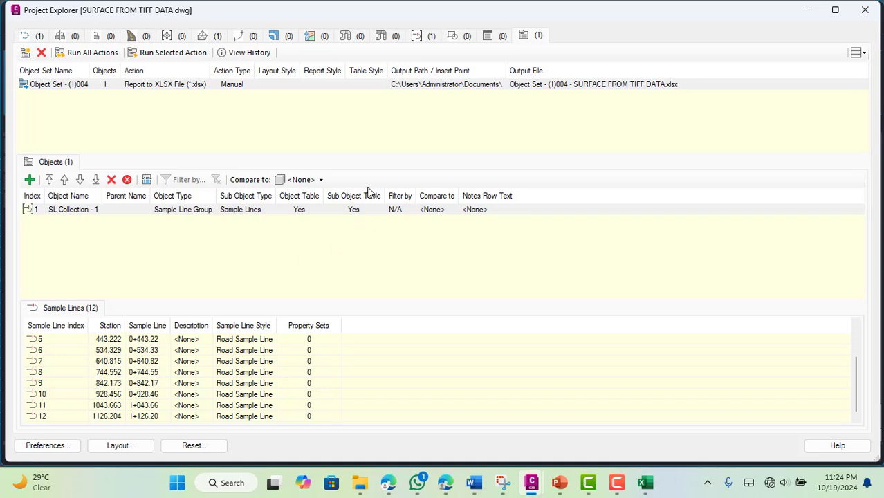
Close Project Explorer and review the remaining sample lines' coordinates, elevations and offsets in the Excel report
left_click(869, 13)
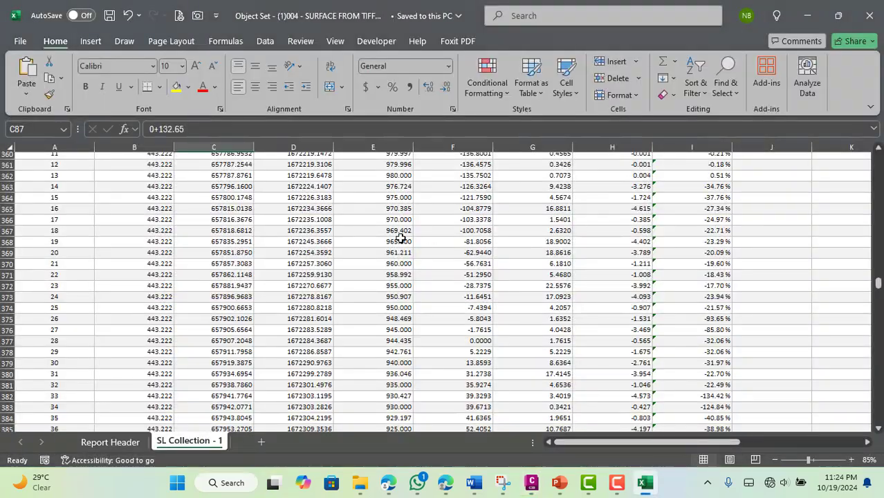
scroll(400, 239, "down", 15)
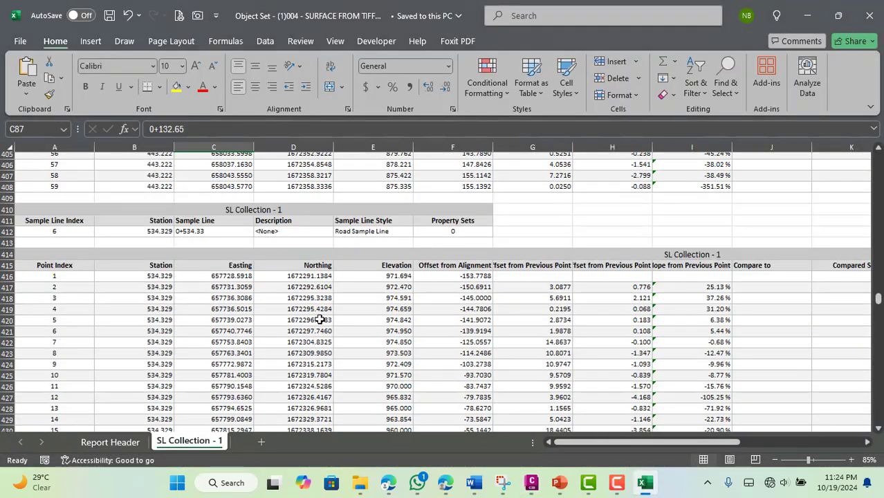
scroll(470, 305, "down", 20)
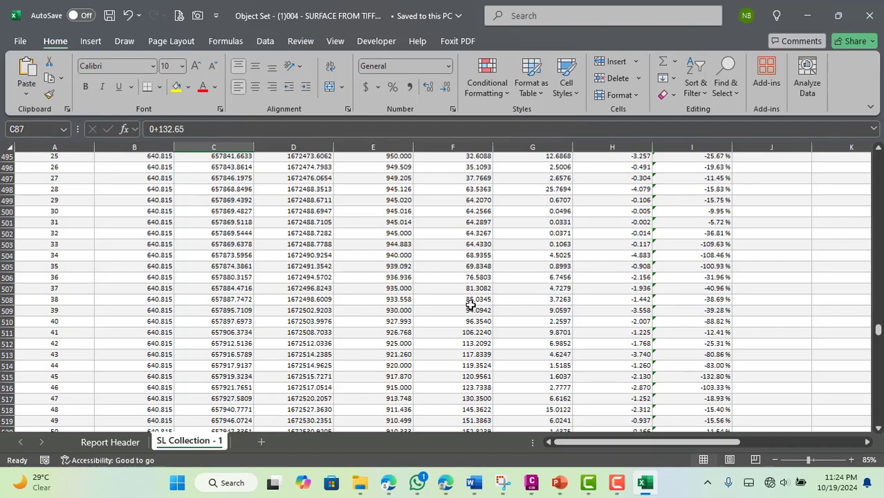
scroll(470, 304, "down", 20)
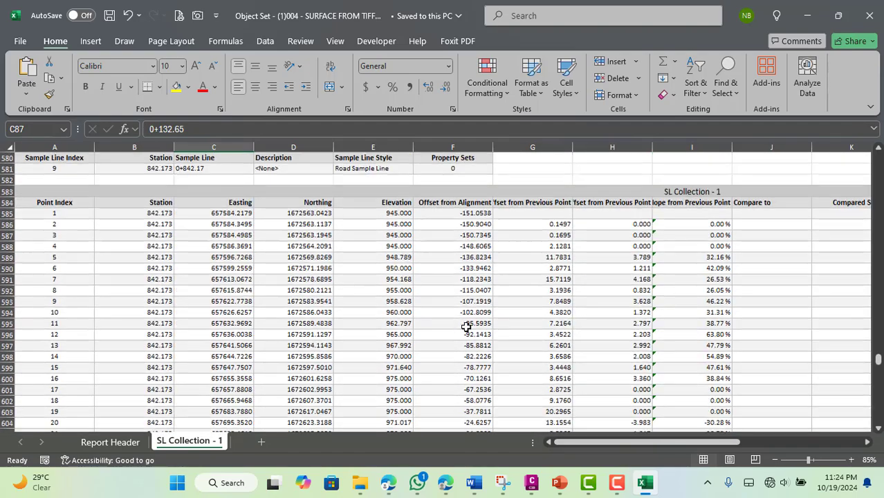